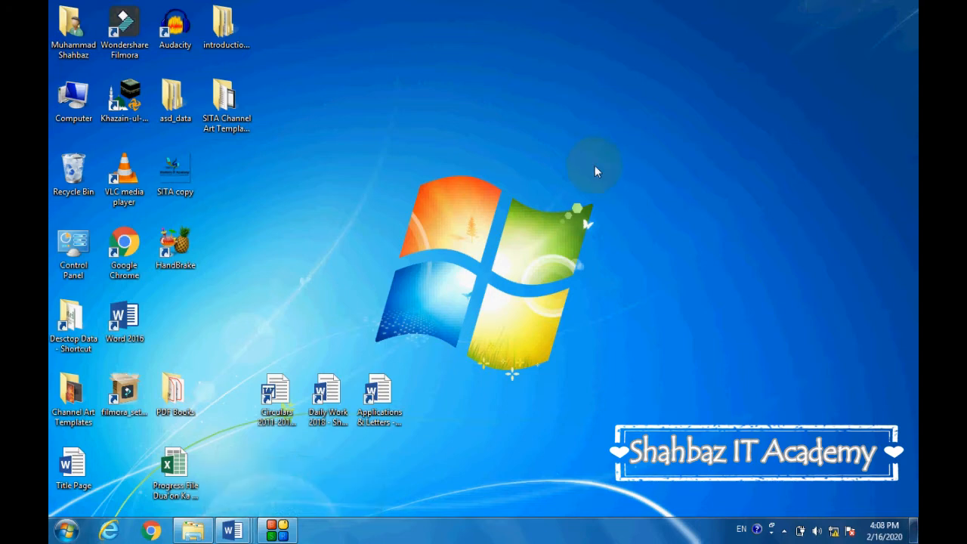
- Bring up the College Data folder window and open its App & Letters subfolder
{"action": "left_click", "coordinate": [192, 531]}
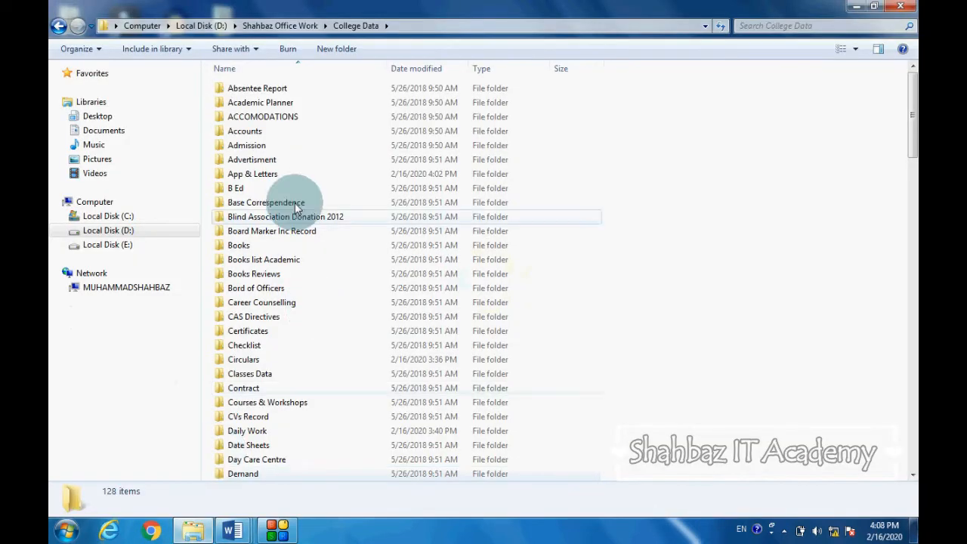
{"action": "scroll", "coordinate": [294, 192], "scroll_direction": "down", "scroll_amount": 4}
{"action": "scroll", "coordinate": [294, 192], "scroll_direction": "up", "scroll_amount": 4}
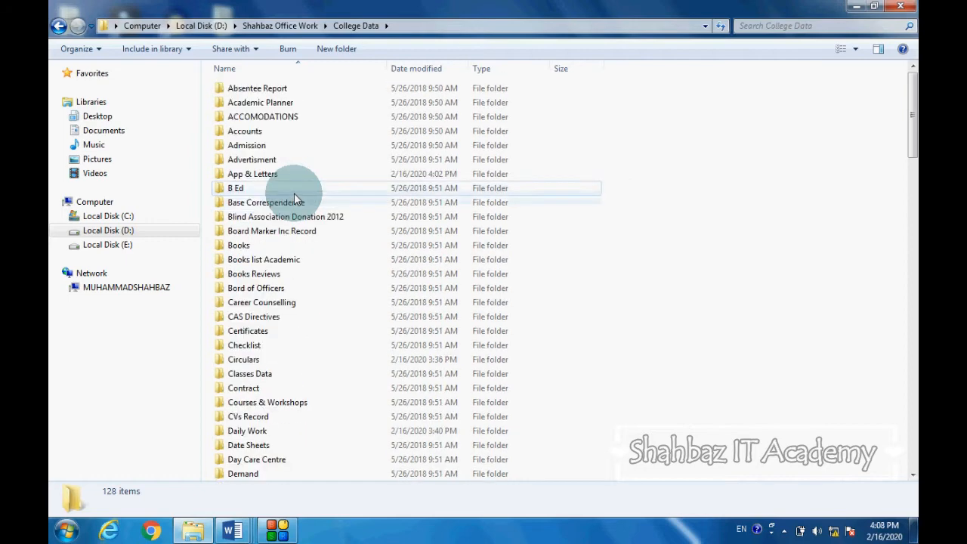
{"action": "left_click", "coordinate": [303, 174]}
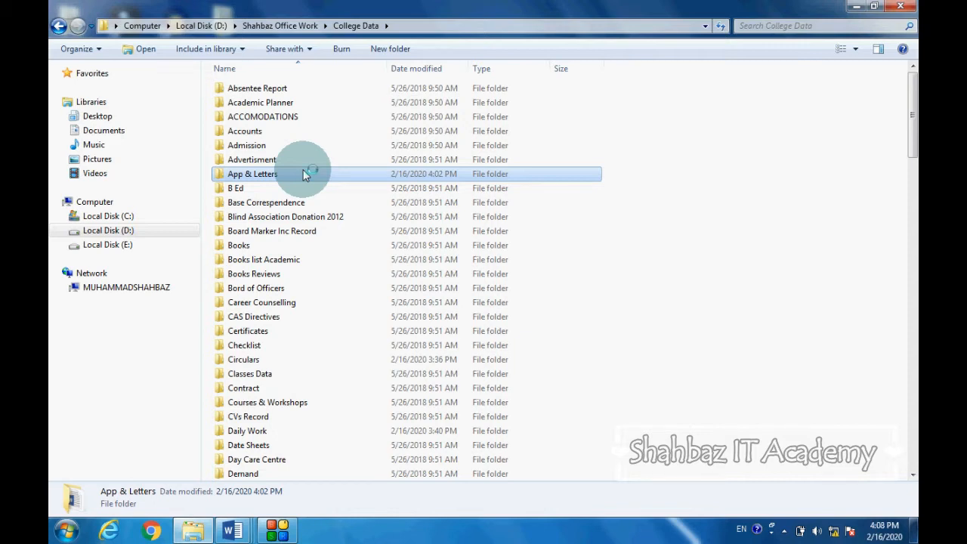
{"action": "double_click", "coordinate": [303, 174]}
{"action": "left_click", "coordinate": [264, 108]}
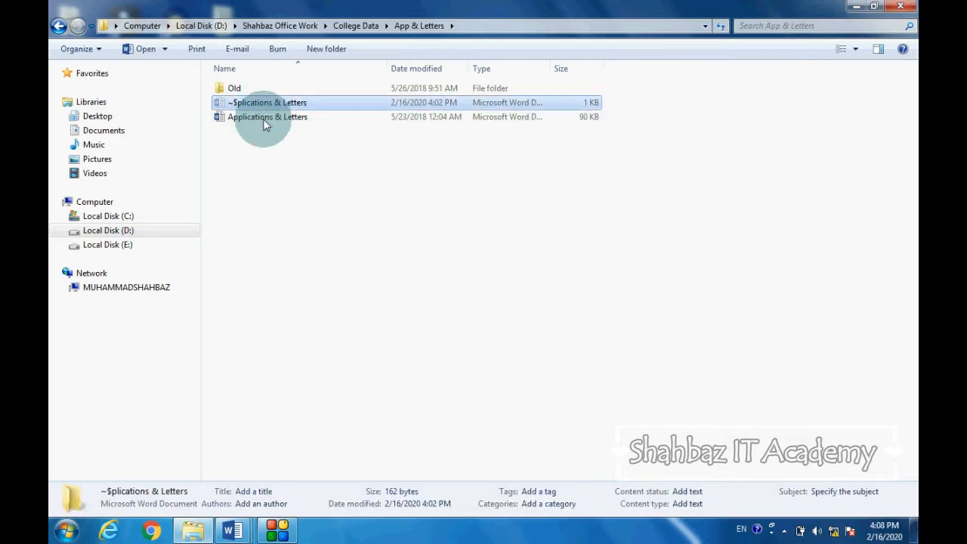
- Show the Send to destinations for the Applications & Letters document, including the desktop shortcut option, and dismiss them without choosing one
{"action": "double_click", "coordinate": [264, 119]}
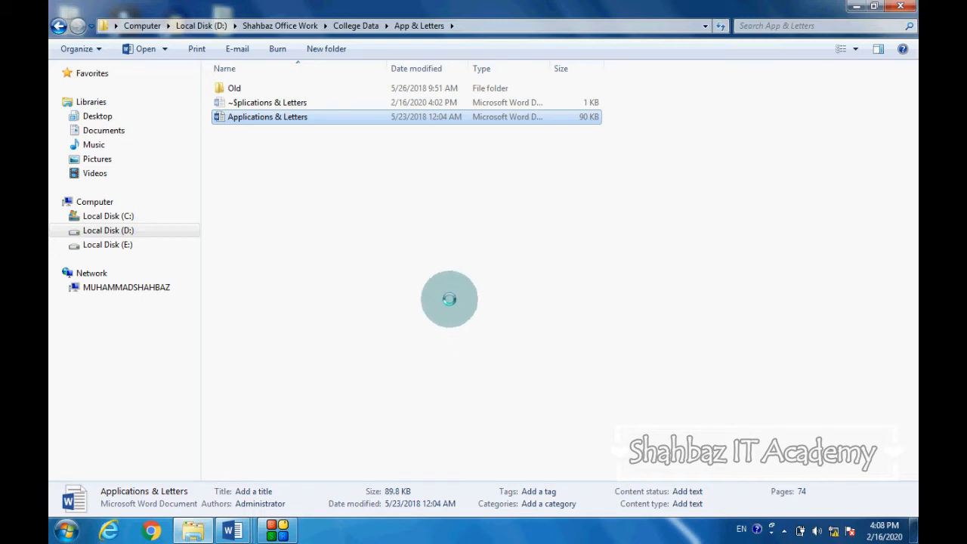
{"action": "key", "text": "Menu"}
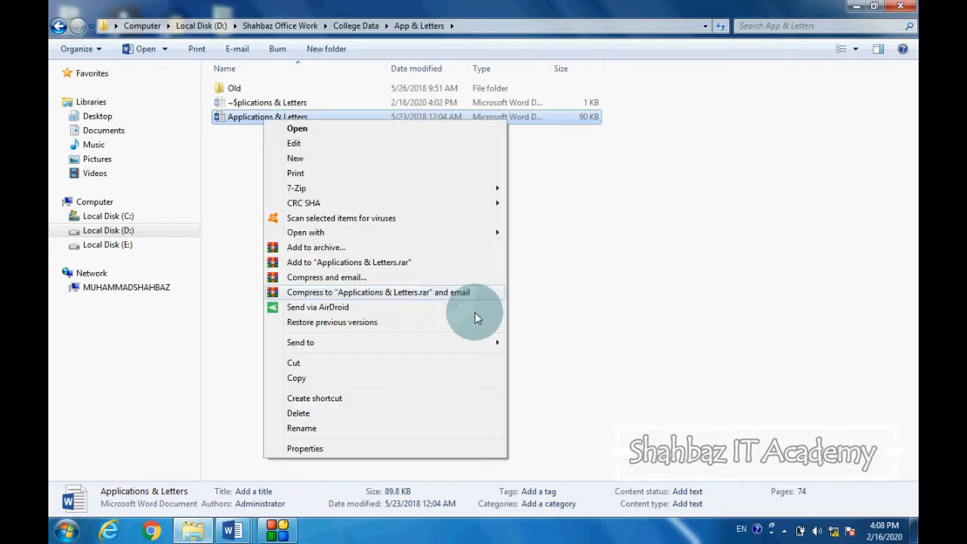
{"action": "mouse_move", "coordinate": [490, 342]}
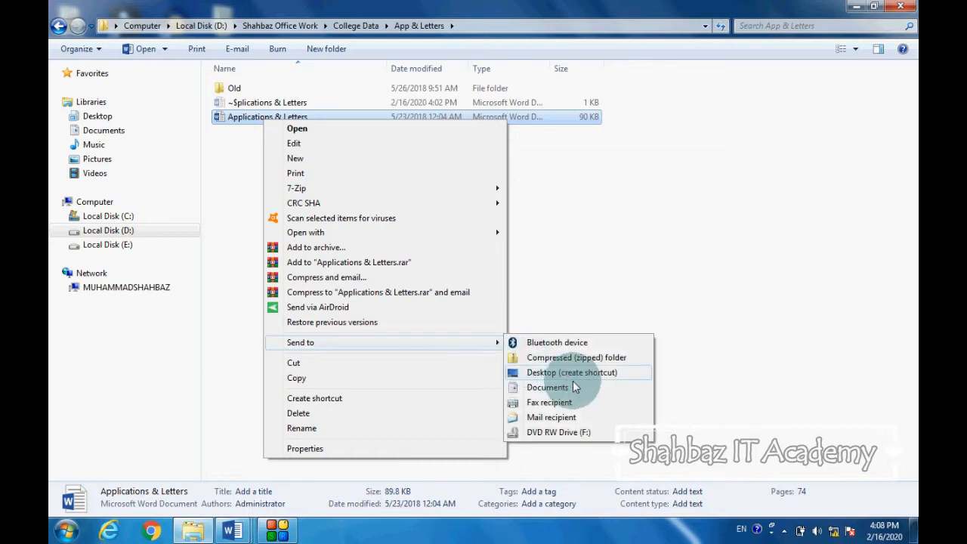
{"action": "left_click", "coordinate": [603, 255]}
- Return to the College Data folder and open its Circulars subfolder
{"action": "key", "text": "BackSpace"}
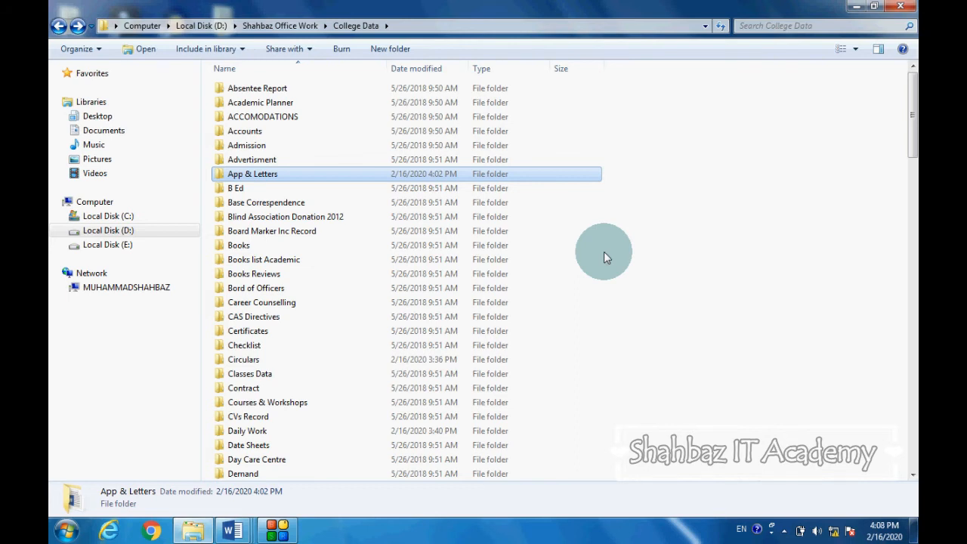
{"action": "key", "text": "c"}
{"action": "key", "text": "i"}
{"action": "key", "text": "Return"}
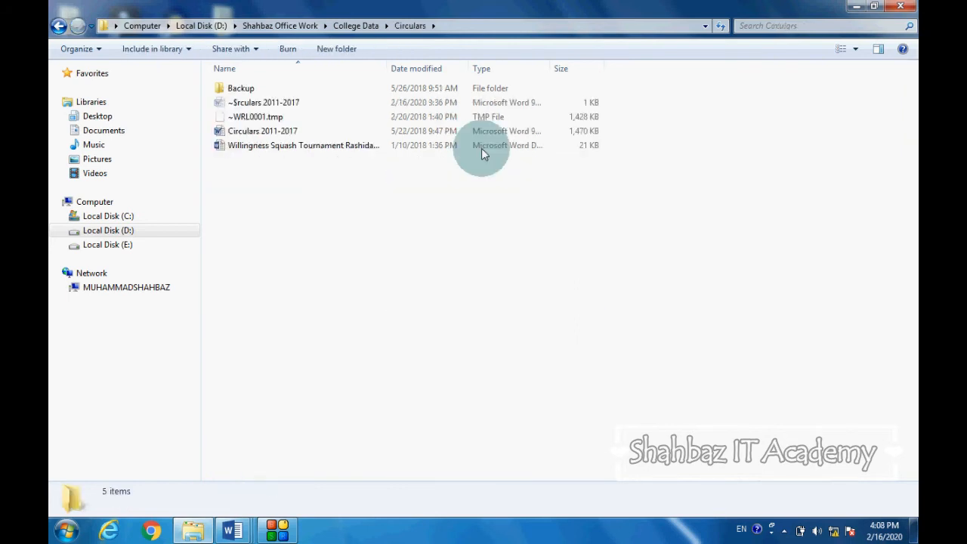
- Bring up the Send to command for the Circulars 2011-2017 document and dismiss it without choosing a destination
{"action": "left_click", "coordinate": [252, 132]}
{"action": "right_click", "coordinate": [251, 134]}
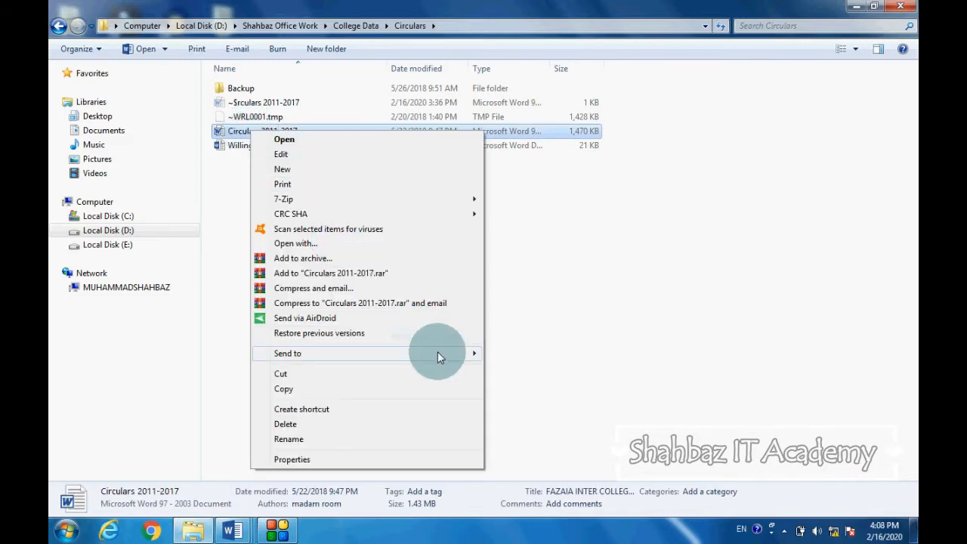
{"action": "mouse_move", "coordinate": [437, 351]}
{"action": "left_click", "coordinate": [571, 284]}
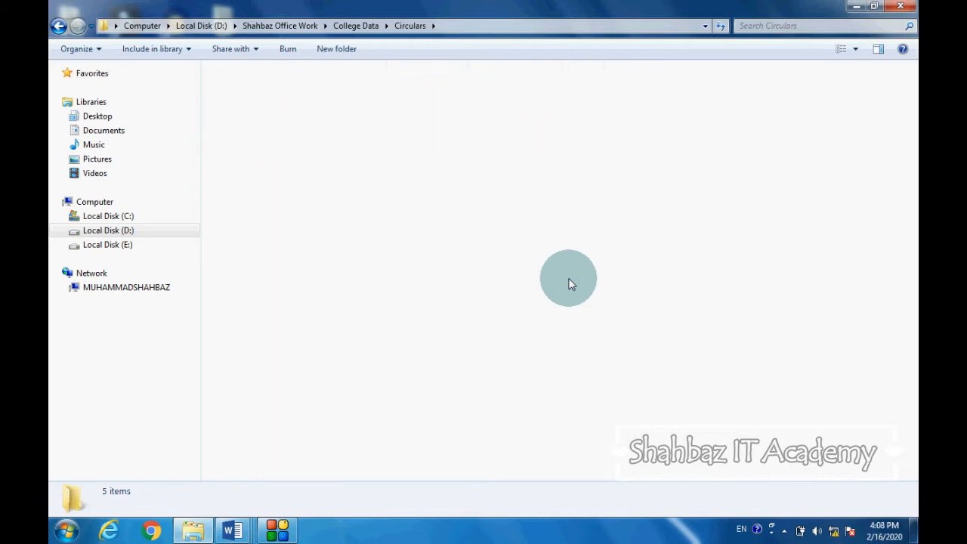
- Go back to the College Data folder and open the Events & Competitions subfolder
{"action": "key", "text": "BackSpace"}
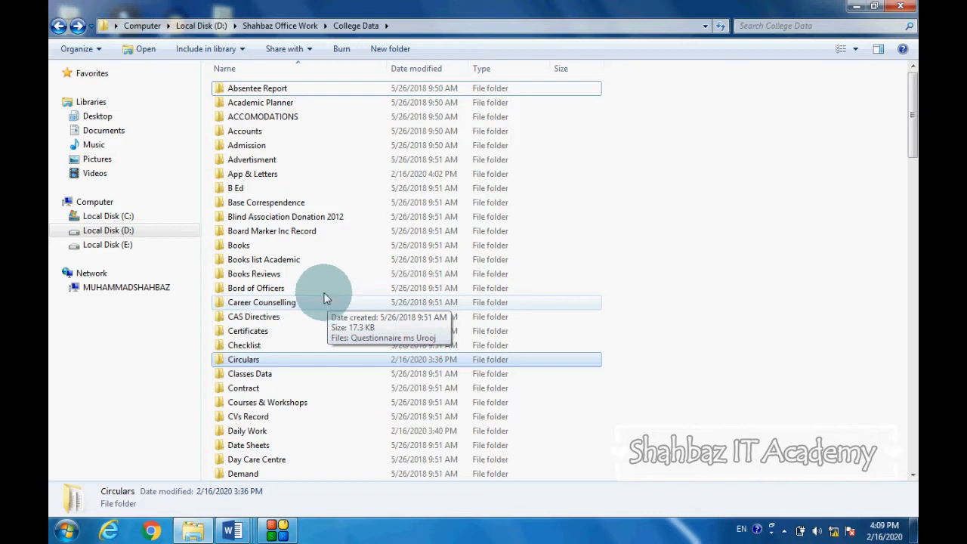
{"action": "mouse_move", "coordinate": [327, 244]}
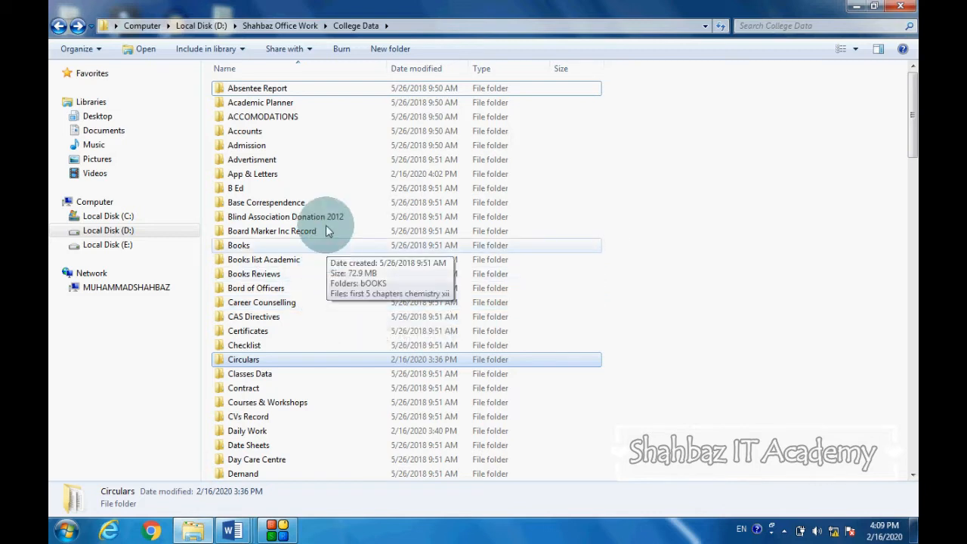
{"action": "left_click", "coordinate": [324, 218]}
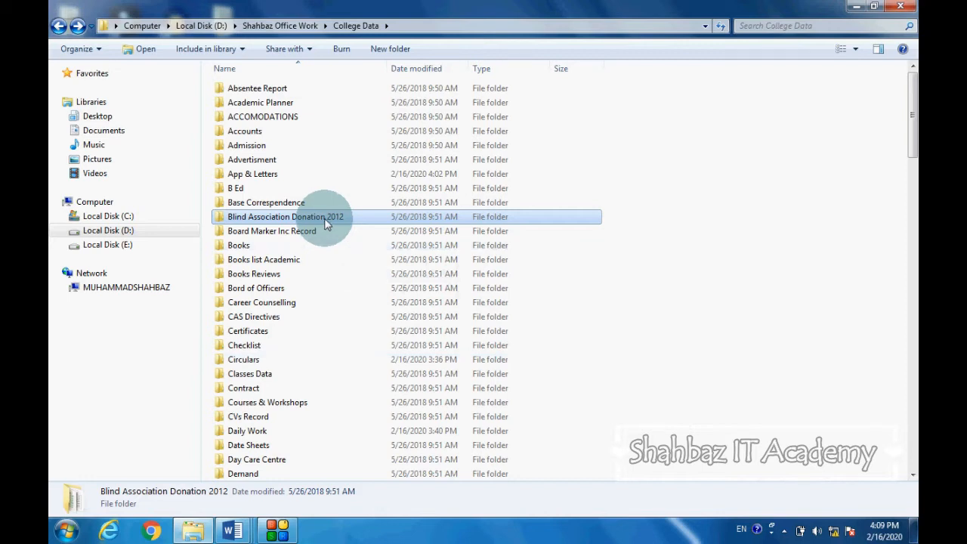
{"action": "type", "text": "ev"}
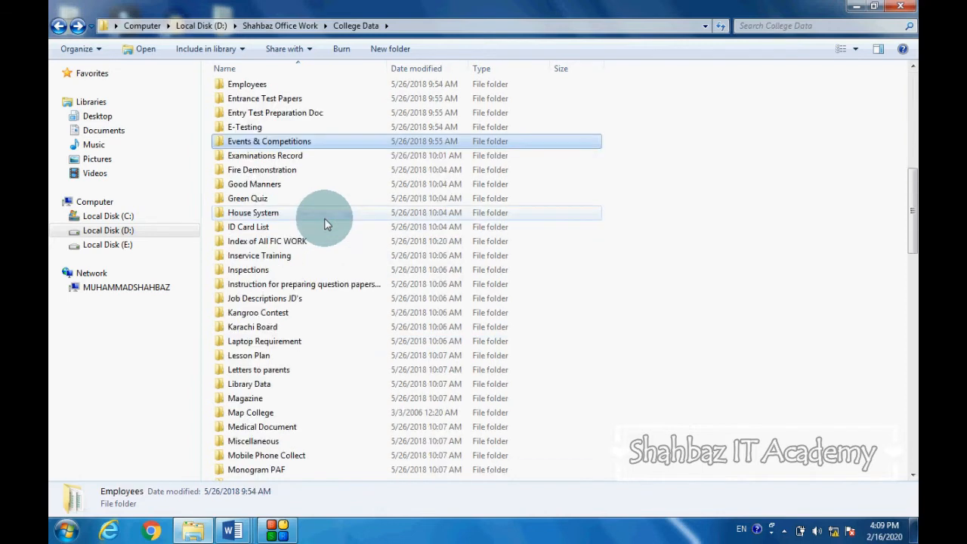
{"action": "key", "text": "Return"}
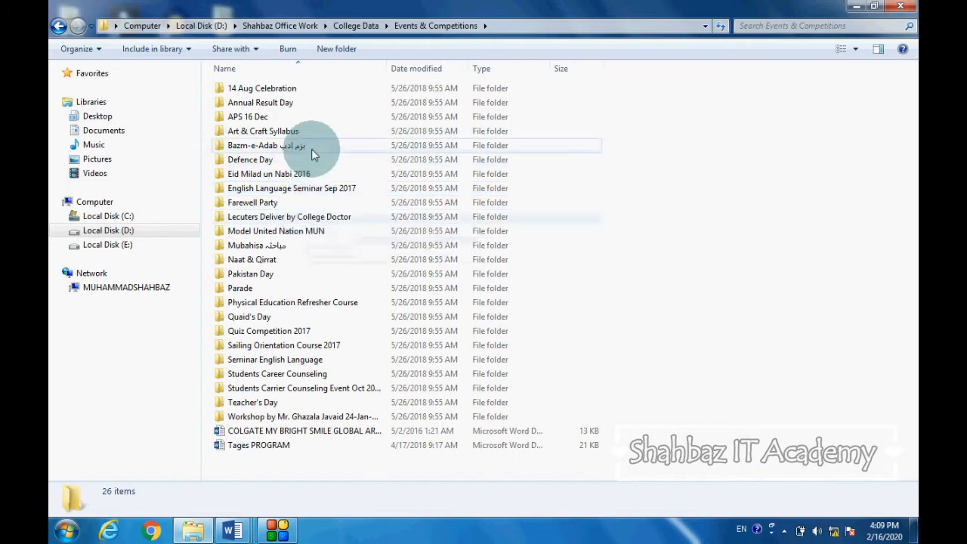
- Examine the yearly subfolders inside 14 Aug Celebration and return to Events & Competitions
{"action": "left_click", "coordinate": [327, 189]}
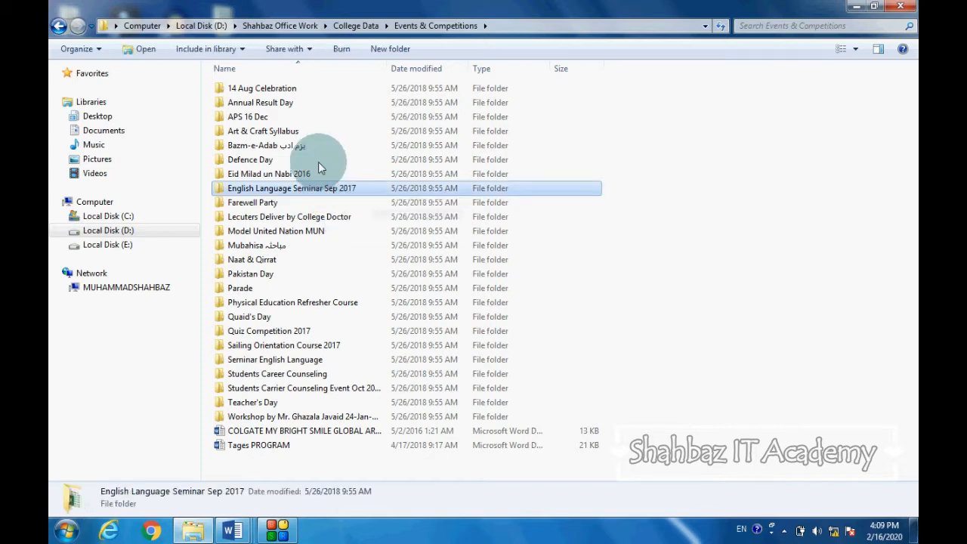
{"action": "double_click", "coordinate": [296, 88]}
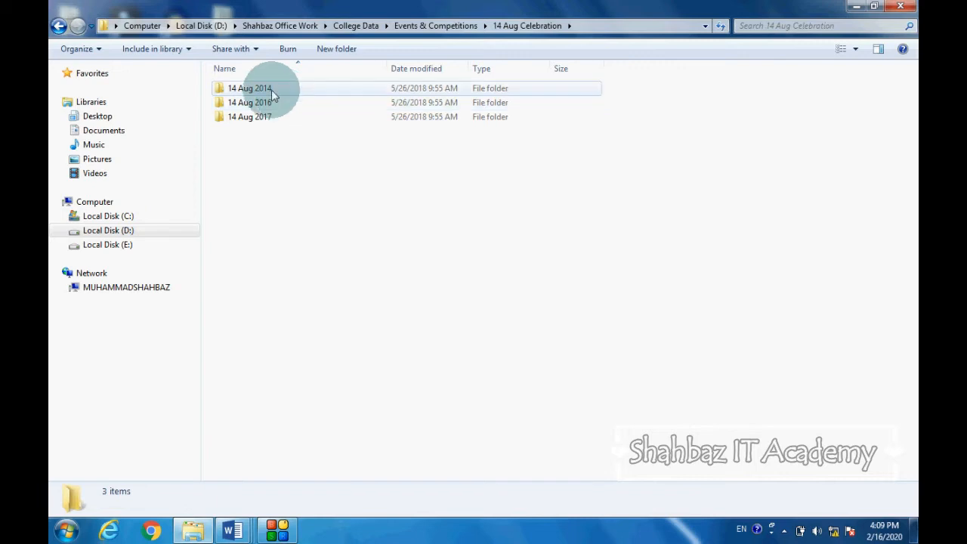
{"action": "left_click", "coordinate": [273, 89]}
{"action": "left_click", "coordinate": [279, 117]}
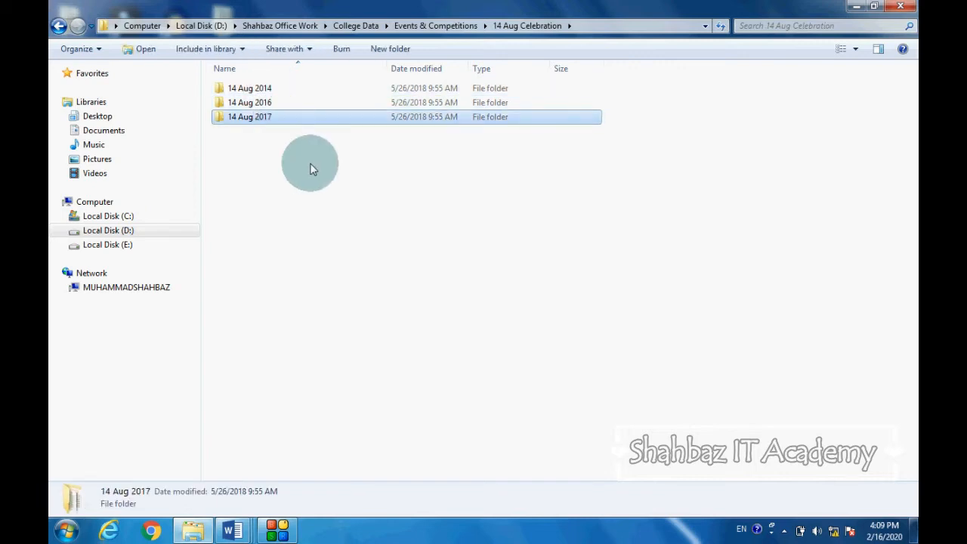
{"action": "key", "text": "BackSpace"}
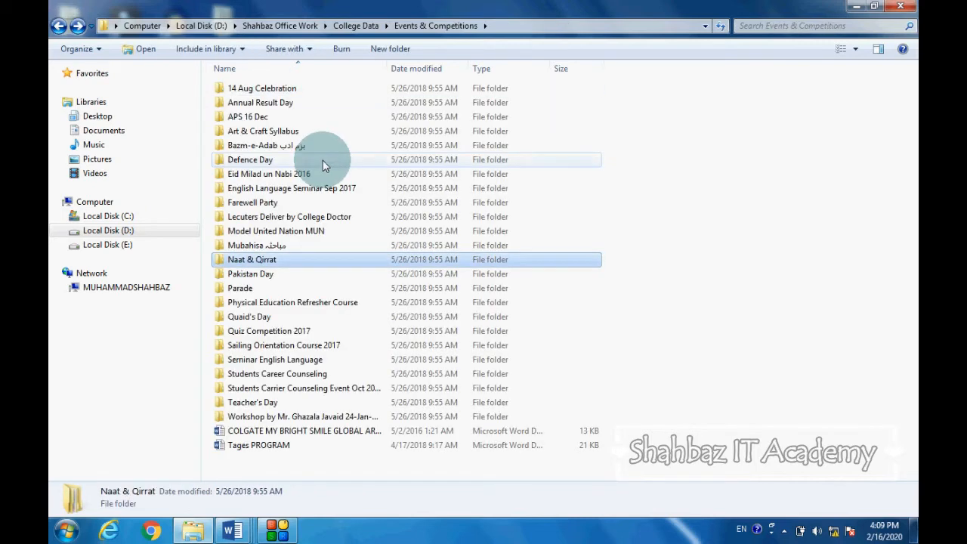
- Examine the 23 May 2017 and 28 Aug 2017 subfolders of Naat & Qirrat, and return to Events & Competitions
{"action": "key", "text": "Return"}
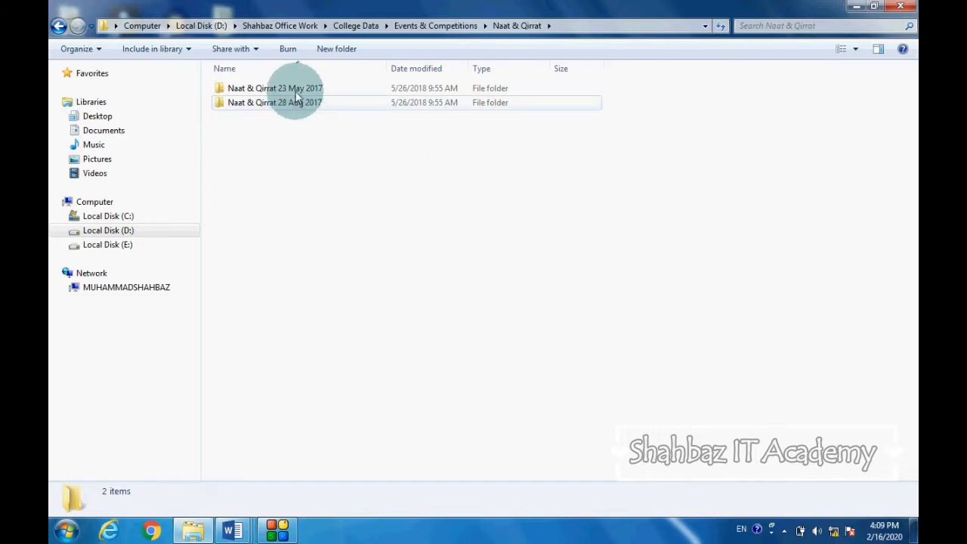
{"action": "double_click", "coordinate": [295, 89]}
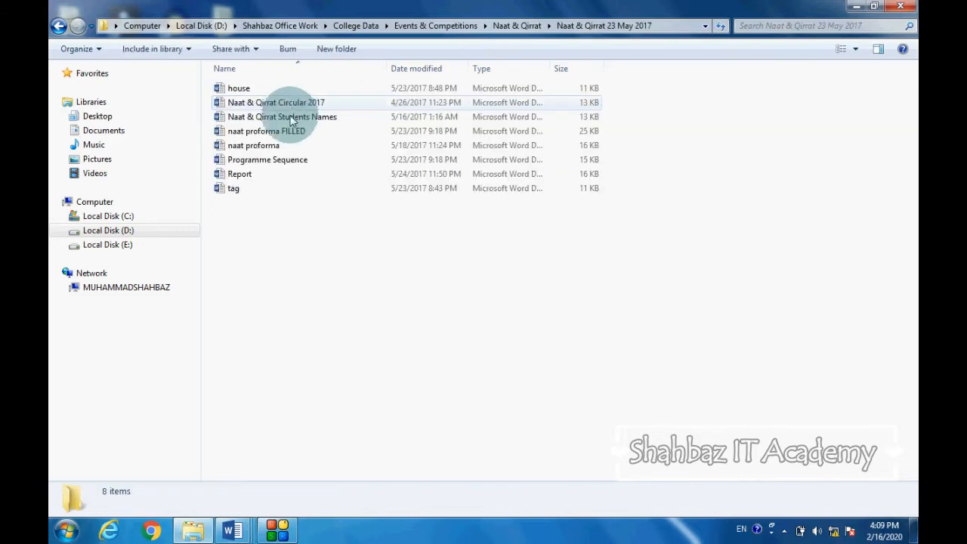
{"action": "key", "text": "BackSpace"}
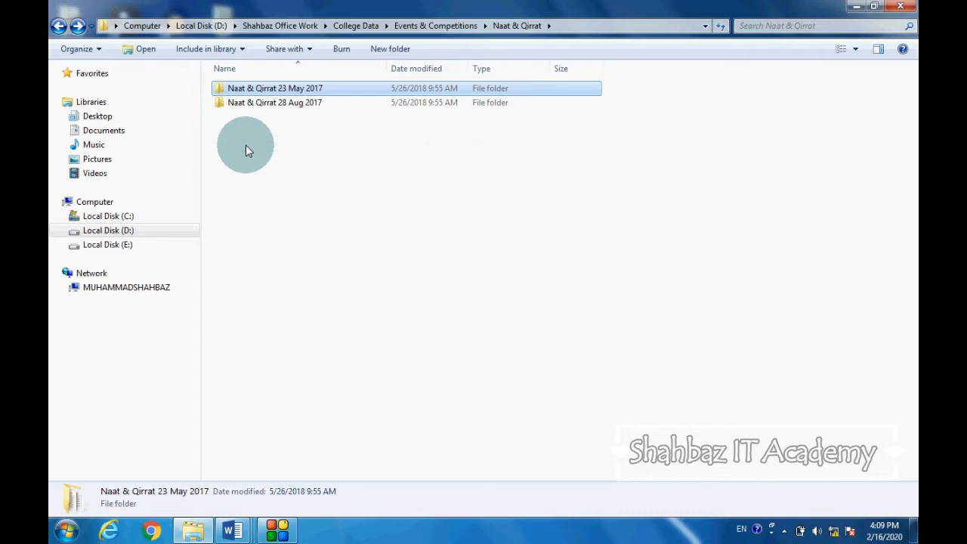
{"action": "left_click", "coordinate": [263, 102]}
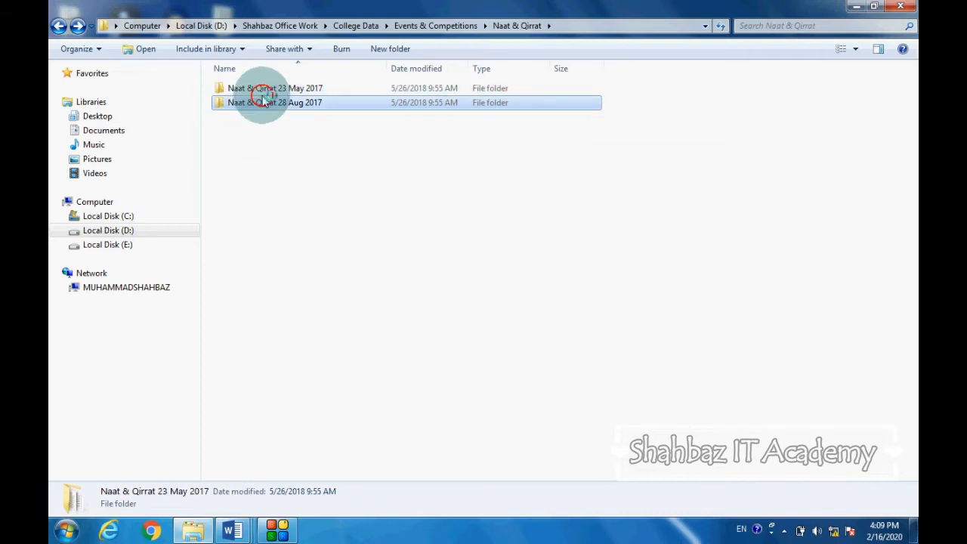
{"action": "double_click", "coordinate": [262, 102]}
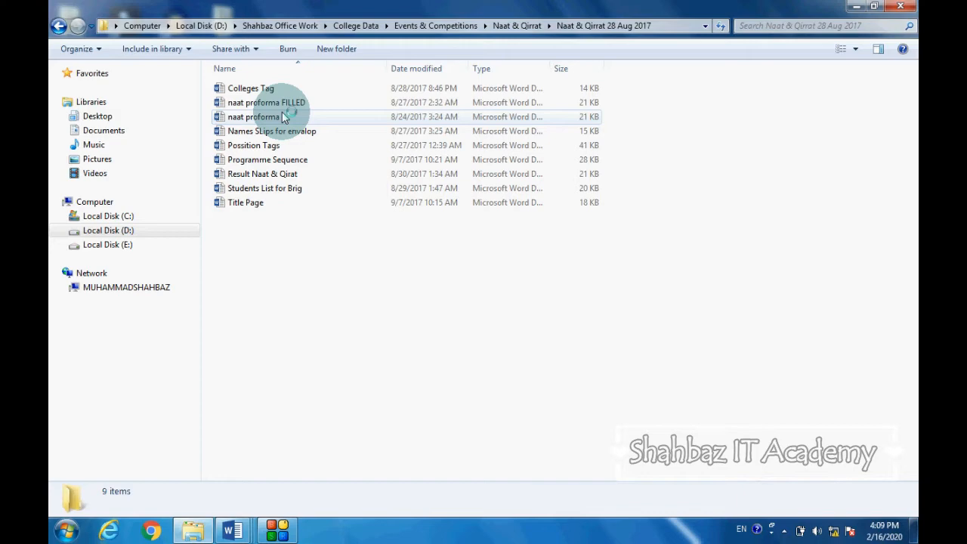
{"action": "key", "text": "BackSpace"}
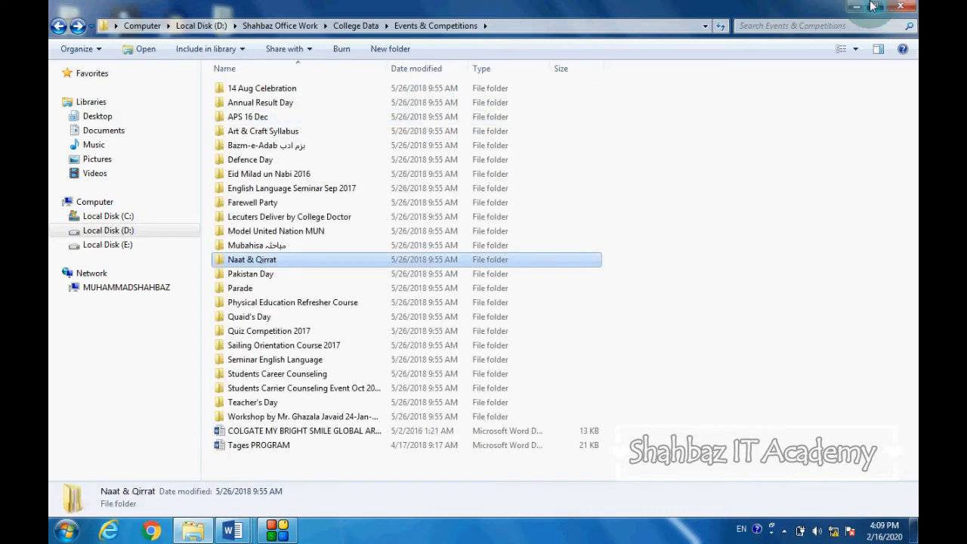
- Minimize the folder window and point out the Circulars, Daily Work and Applications & Letters shortcuts on the desktop by selecting them
{"action": "left_click", "coordinate": [875, 6]}
{"action": "left_click", "coordinate": [845, 8]}
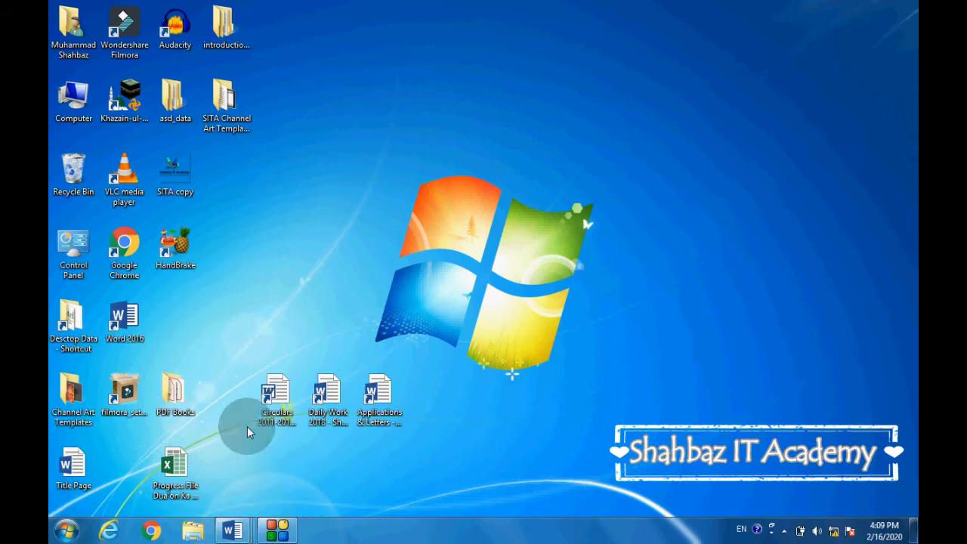
{"action": "left_click", "coordinate": [377, 399]}
{"action": "left_click_drag", "start_coordinate": [441, 357], "coordinate": [247, 459]}
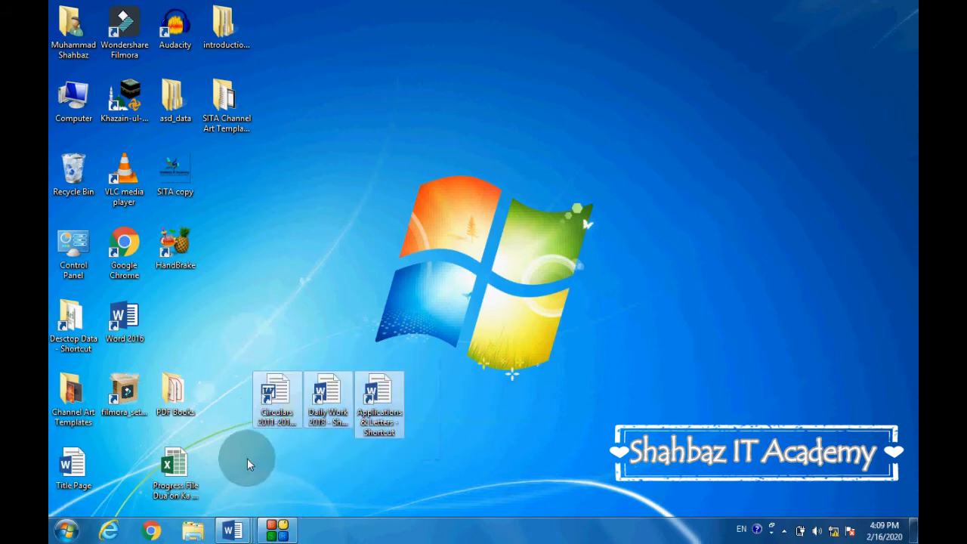
{"action": "left_click", "coordinate": [399, 438]}
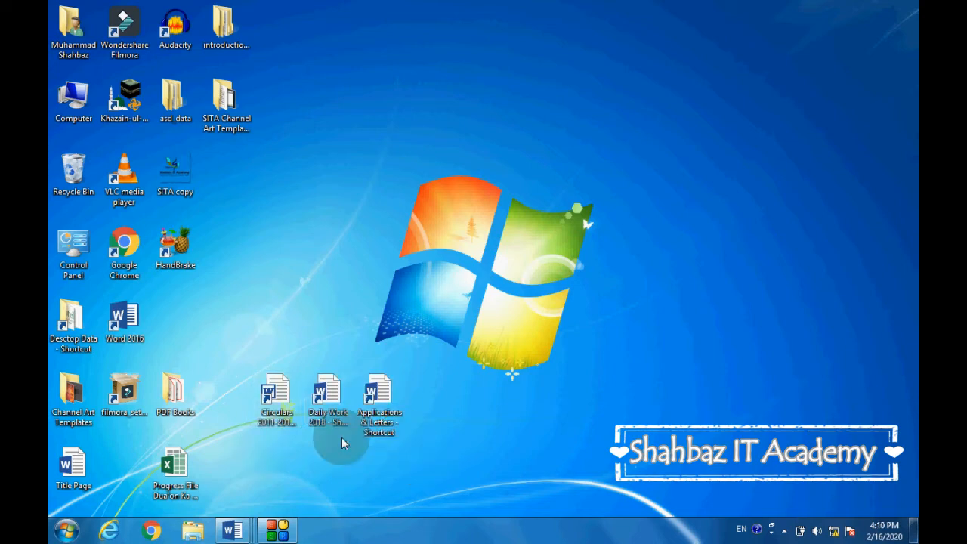
{"action": "left_click", "coordinate": [326, 400]}
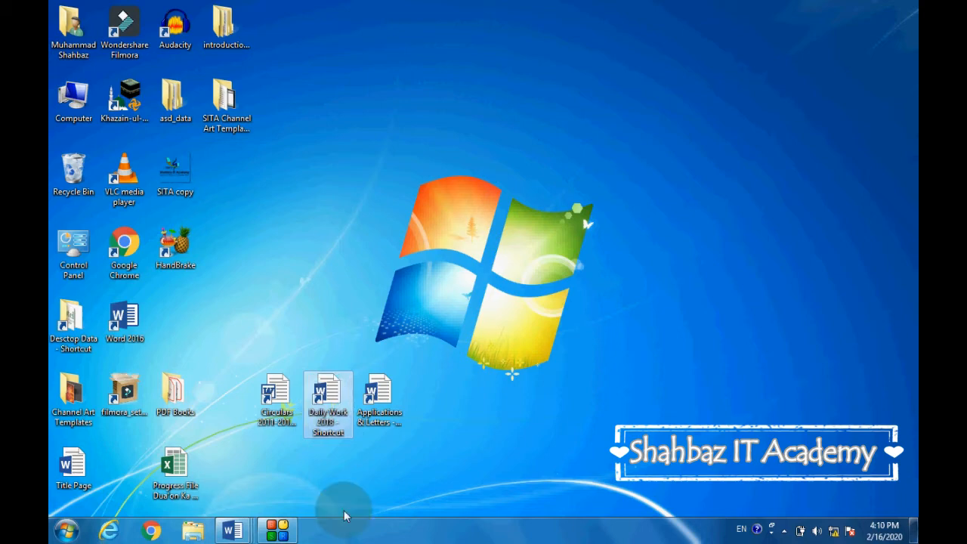
- Switch to the open Circulars 2011-2017 document in Word and review its circulars from the beginning of the document
{"action": "left_click", "coordinate": [234, 534]}
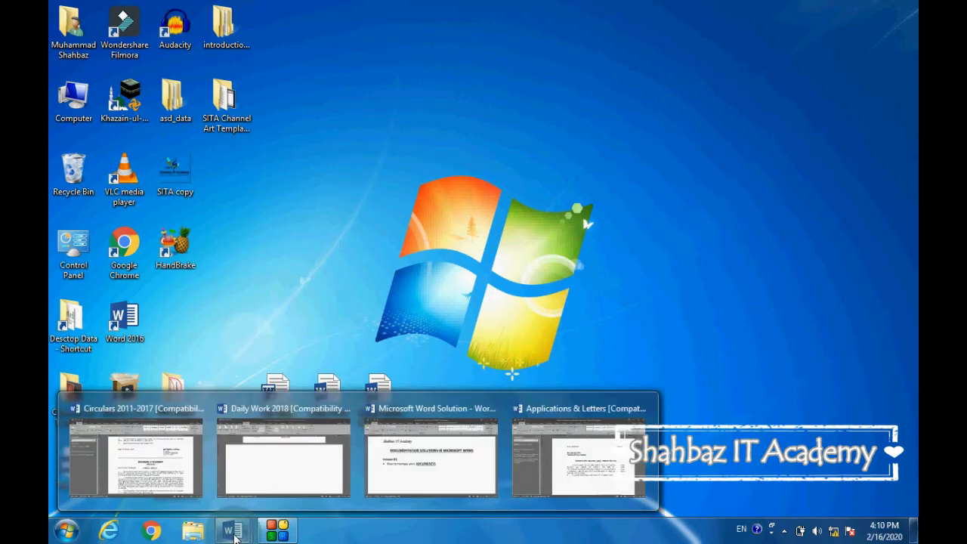
{"action": "left_click", "coordinate": [132, 463]}
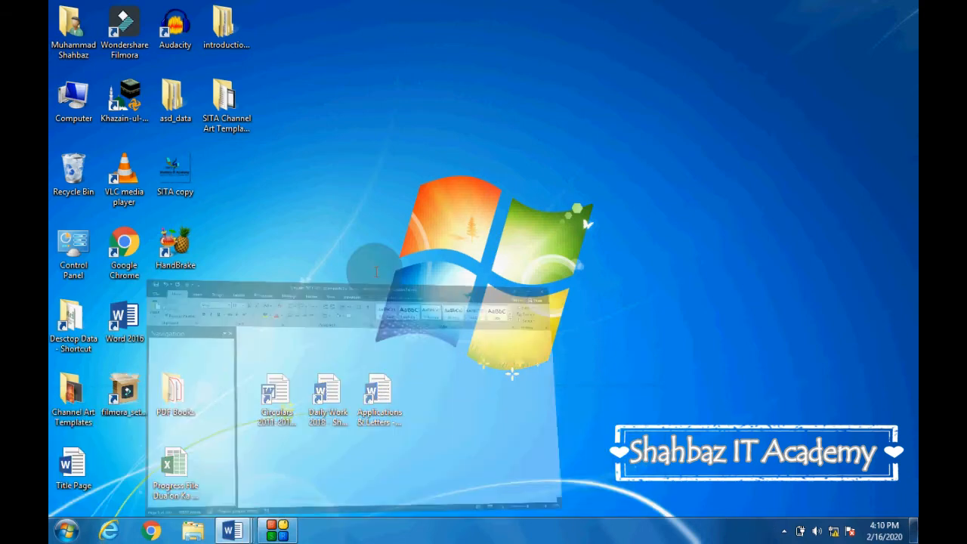
{"action": "scroll", "coordinate": [433, 277], "scroll_direction": "down", "scroll_amount": 5}
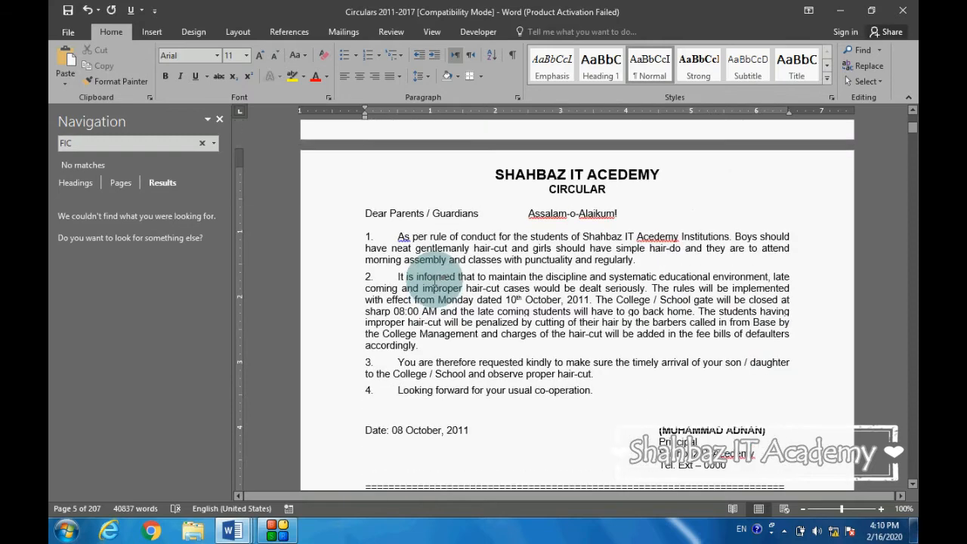
{"action": "key", "text": "ctrl+Home"}
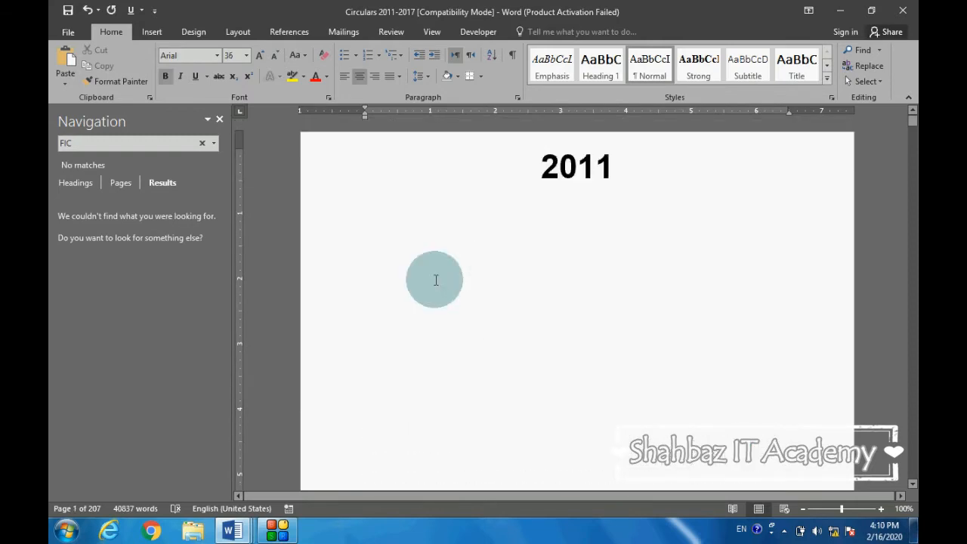
{"action": "key", "text": "Page_Down"}
{"action": "key", "text": "Page_Down"}
{"action": "key", "text": "Page_Down"}
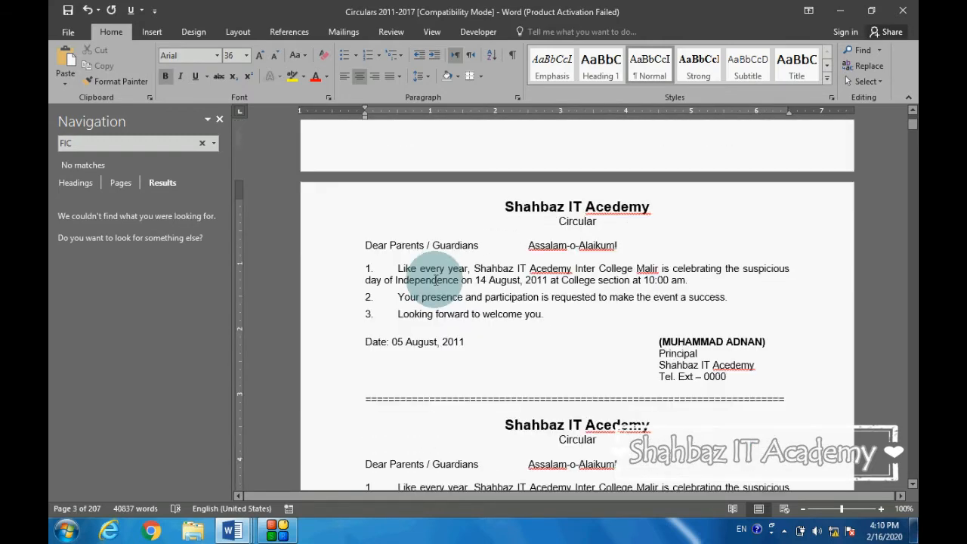
- Review the 2011 circulars page by page in Circulars 2011-2017, and return to the beginning of the document
{"action": "key", "text": "Page_Down"}
{"action": "key", "text": "Page_Down"}
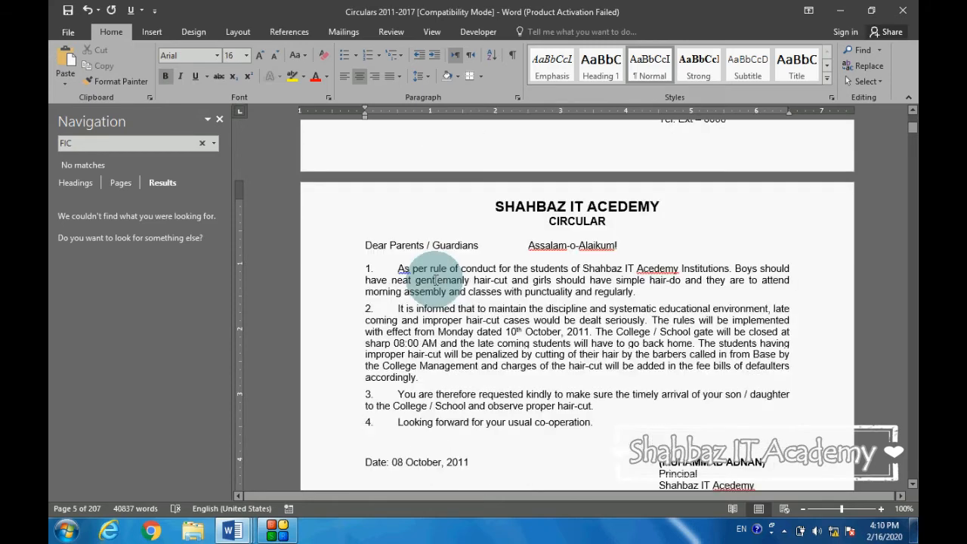
{"action": "scroll", "coordinate": [439, 287], "scroll_direction": "down", "scroll_amount": 6}
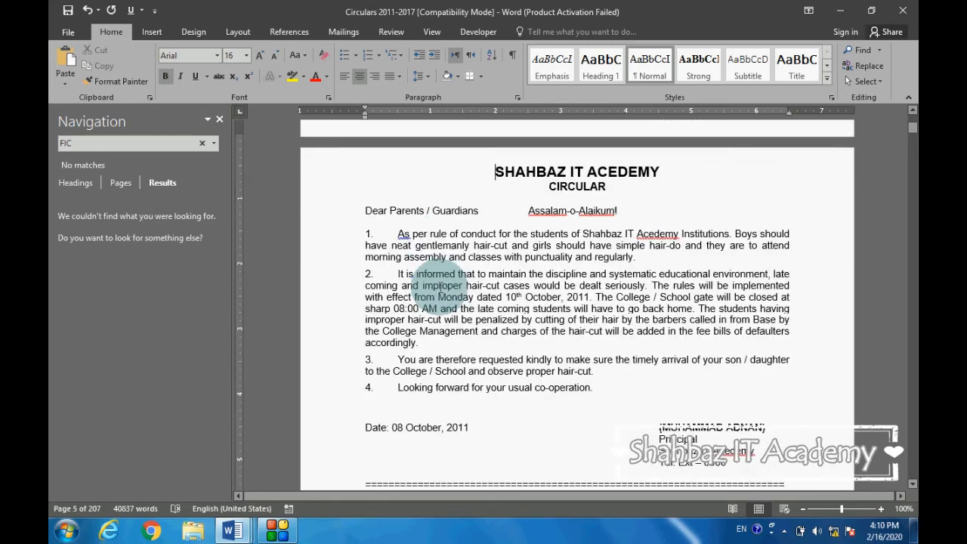
{"action": "scroll", "coordinate": [439, 287], "scroll_direction": "down", "scroll_amount": 15}
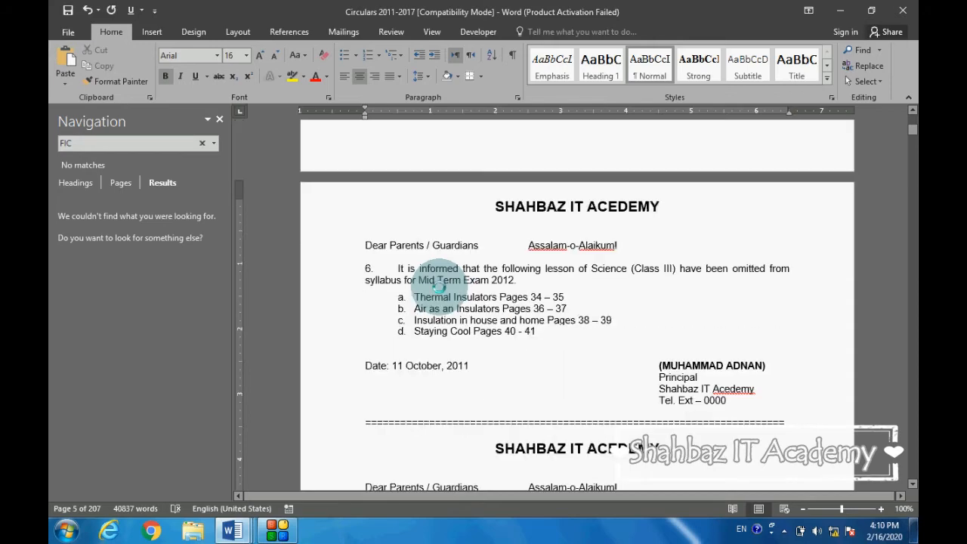
{"action": "scroll", "coordinate": [439, 287], "scroll_direction": "down", "scroll_amount": 10}
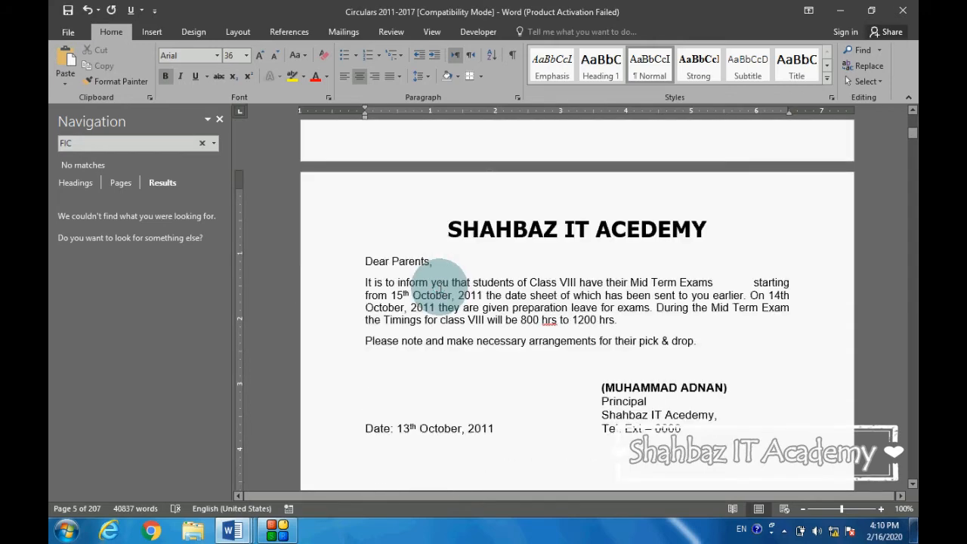
{"action": "scroll", "coordinate": [439, 286], "scroll_direction": "down", "scroll_amount": 12}
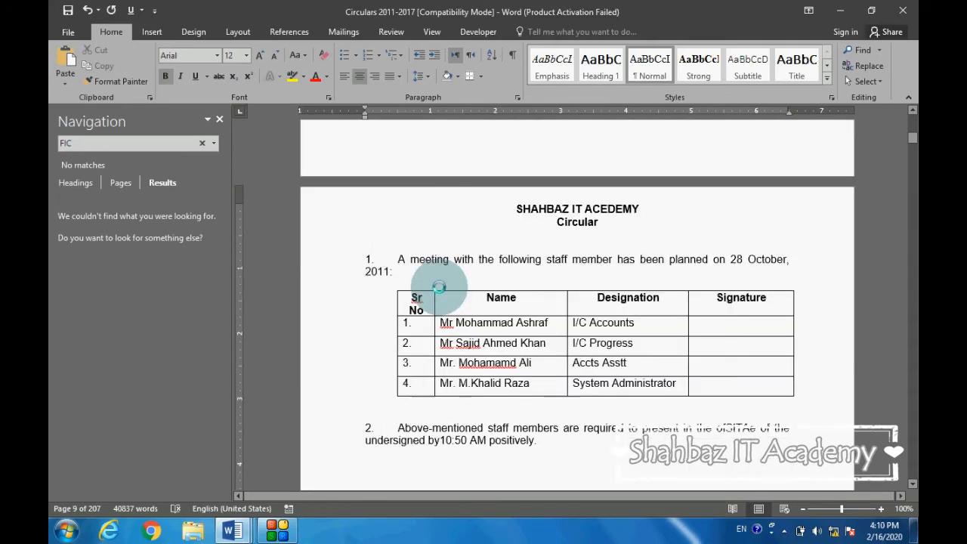
{"action": "scroll", "coordinate": [440, 287], "scroll_direction": "down", "scroll_amount": 3}
{"action": "key", "text": "ctrl+Home"}
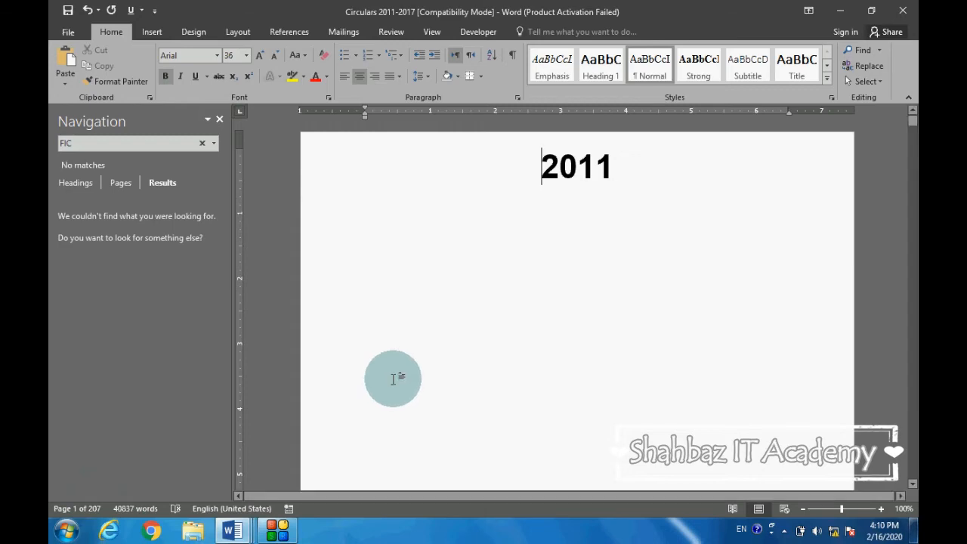
- Close Circulars 2011-2017 without saving changes, and switch to the Daily Work 2018 document
{"action": "key", "text": "alt+F4"}
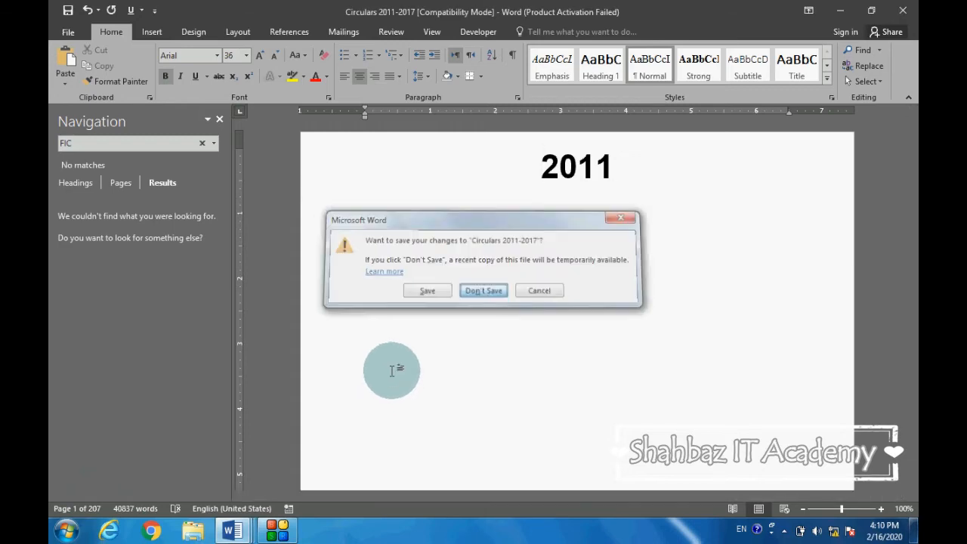
{"action": "key", "text": "Return"}
{"action": "key", "text": "alt+Tab"}
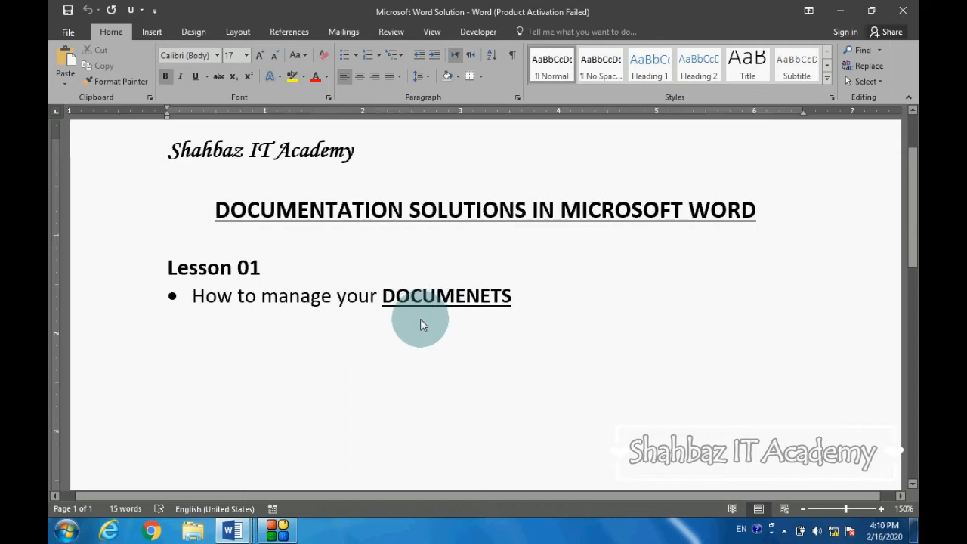
{"action": "key", "text": "alt+Tab"}
{"action": "left_click", "coordinate": [387, 274]}
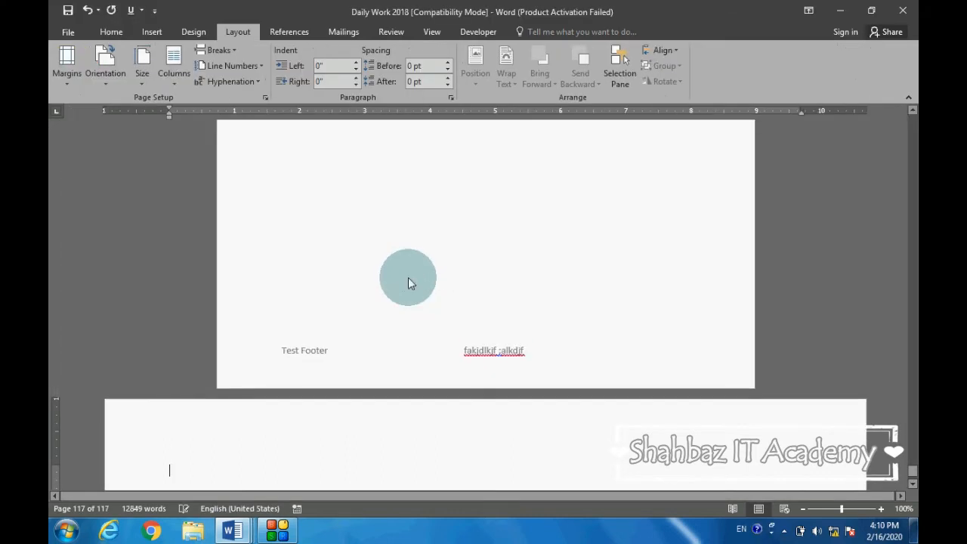
- Examine the differently formatted pages of Daily Work 2018, including the achievements pages, attendance sheet and annual result tables
{"action": "scroll", "coordinate": [407, 278], "scroll_direction": "up", "scroll_amount": 6}
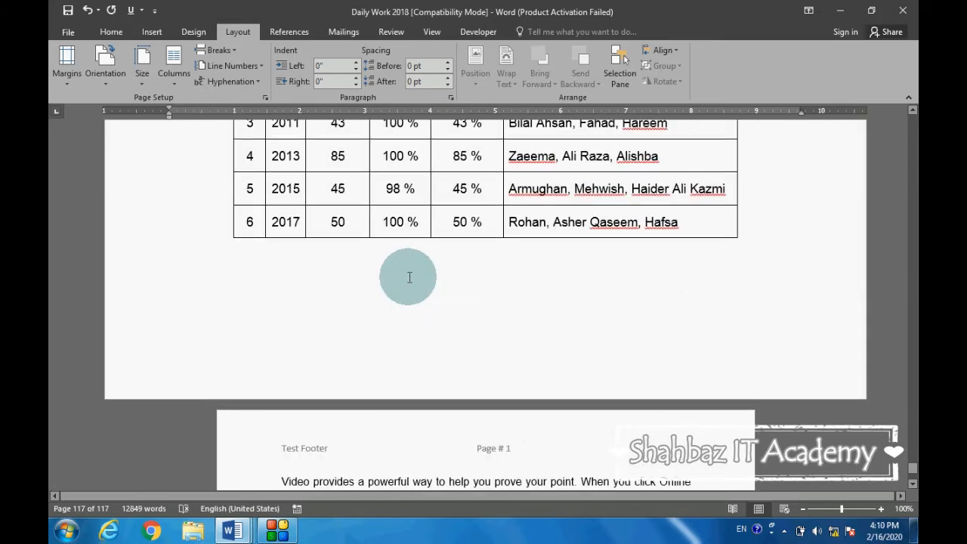
{"action": "scroll", "coordinate": [412, 284], "scroll_direction": "down", "scroll_amount": 5}
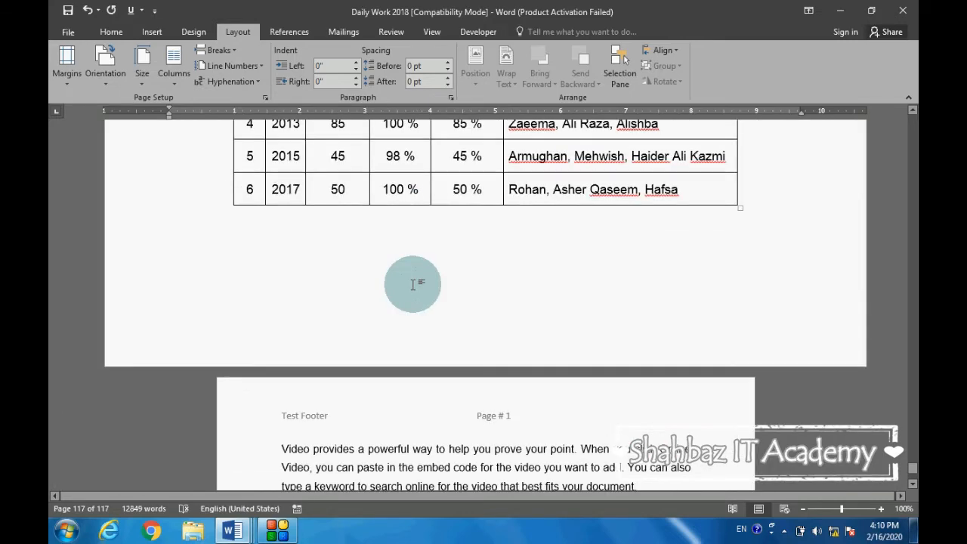
{"action": "scroll", "coordinate": [413, 284], "scroll_direction": "up", "scroll_amount": 15}
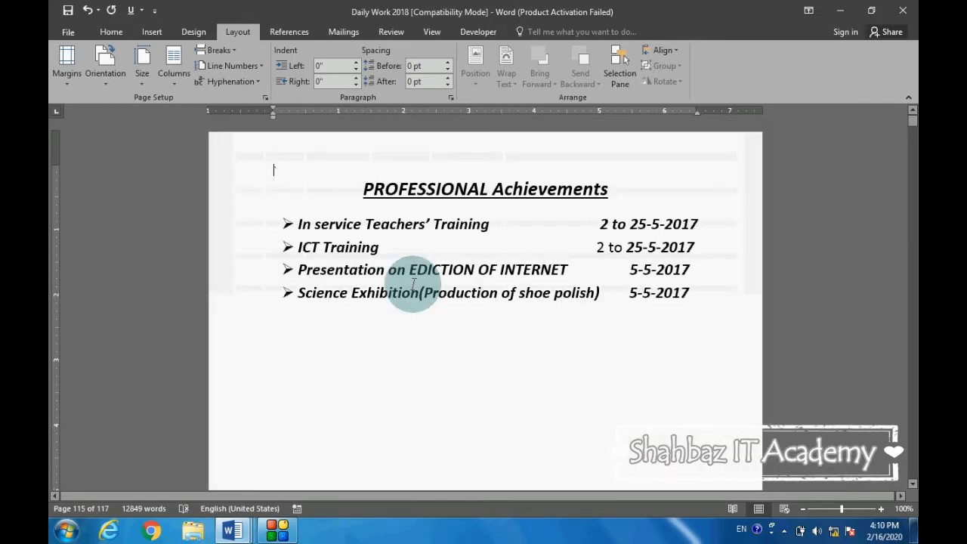
{"action": "scroll", "coordinate": [413, 283], "scroll_direction": "down", "scroll_amount": 8}
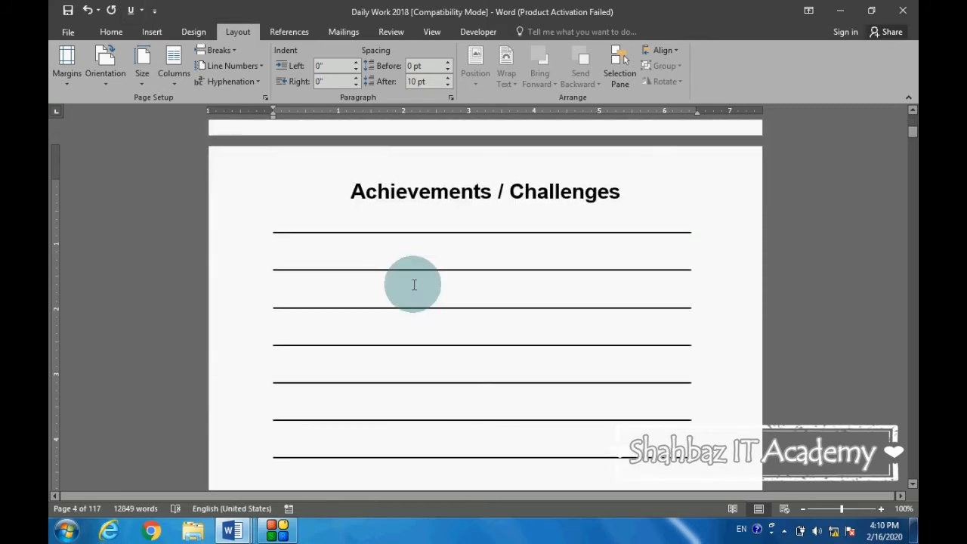
{"action": "key", "text": "ctrl+Page_Down"}
{"action": "key", "text": "ctrl+Page_Down"}
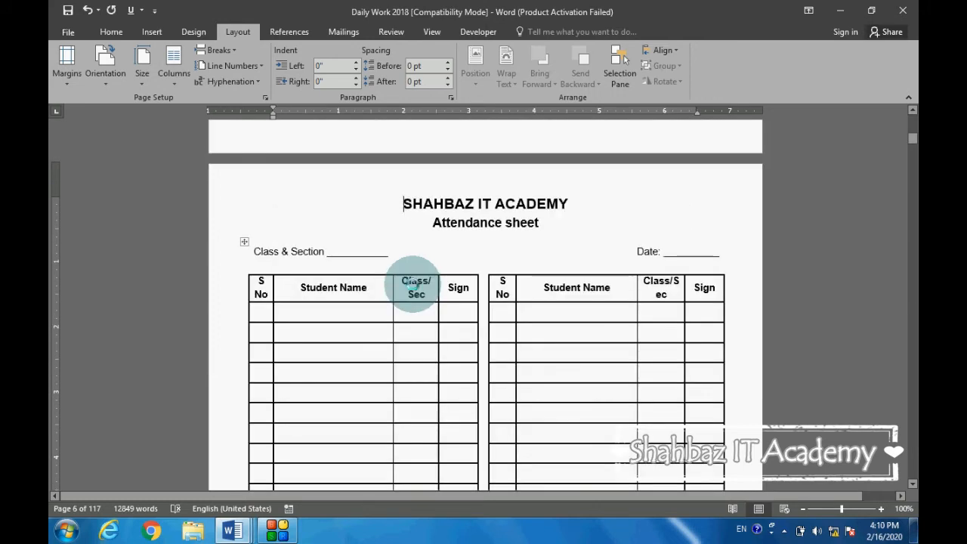
{"action": "key", "text": "ctrl+Page_Down"}
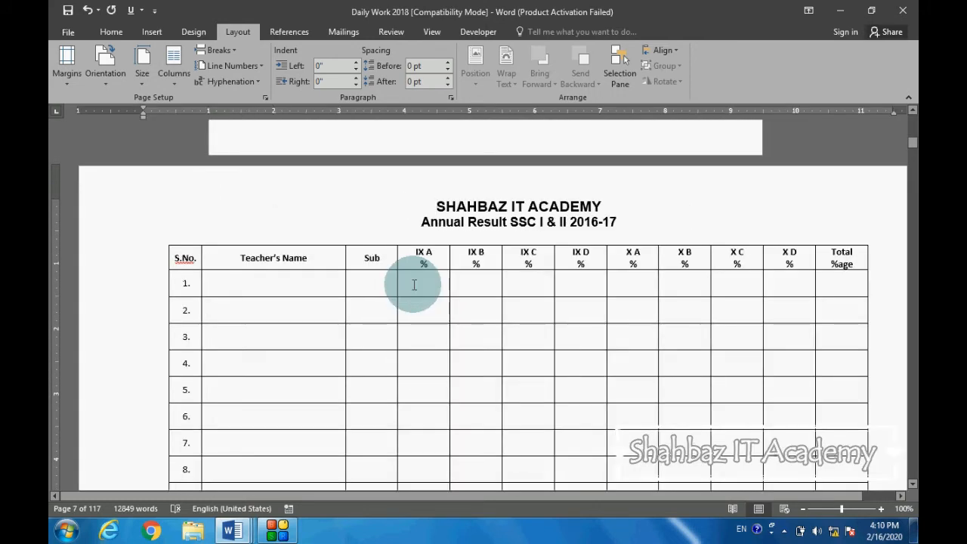
{"action": "scroll", "coordinate": [414, 284], "scroll_direction": "down", "scroll_amount": 20}
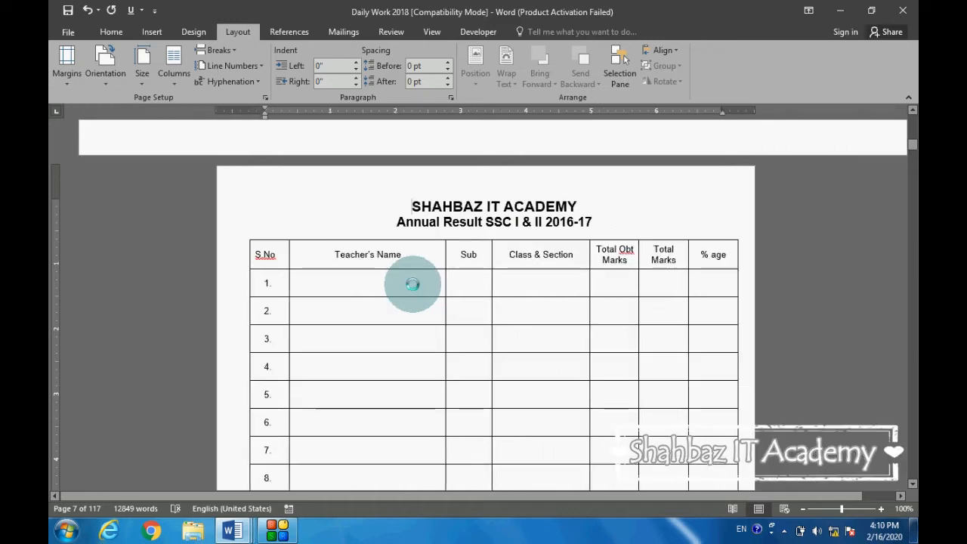
{"action": "key", "text": "ctrl+Page_Up"}
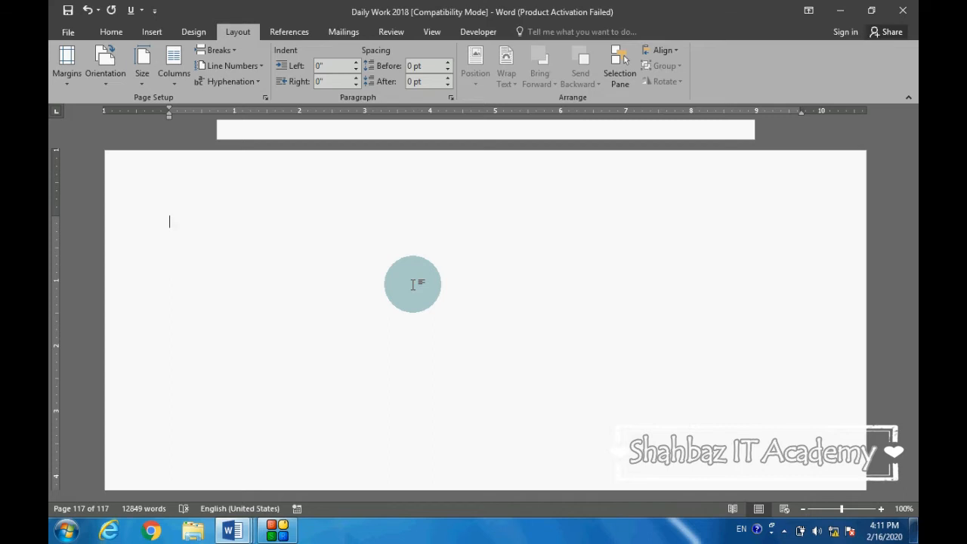
- Examine the header, text and footer of the second-to-last page, and return to the blank landscape page at the document's end
{"action": "scroll", "coordinate": [412, 284], "scroll_direction": "up", "scroll_amount": 5}
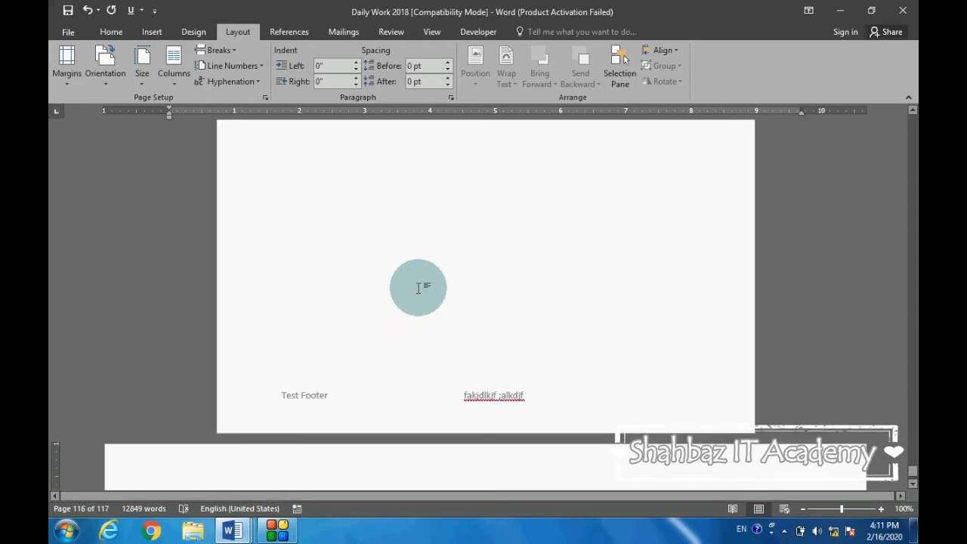
{"action": "scroll", "coordinate": [421, 297], "scroll_direction": "down", "scroll_amount": 5}
{"action": "scroll", "coordinate": [421, 297], "scroll_direction": "up", "scroll_amount": 4}
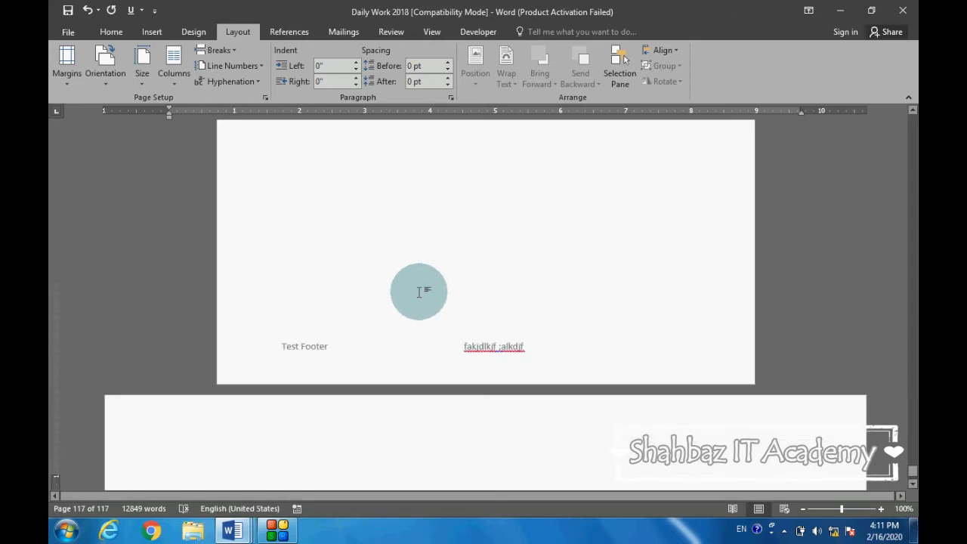
{"action": "scroll", "coordinate": [421, 295], "scroll_direction": "down", "scroll_amount": 6}
{"action": "scroll", "coordinate": [420, 292], "scroll_direction": "up", "scroll_amount": 2}
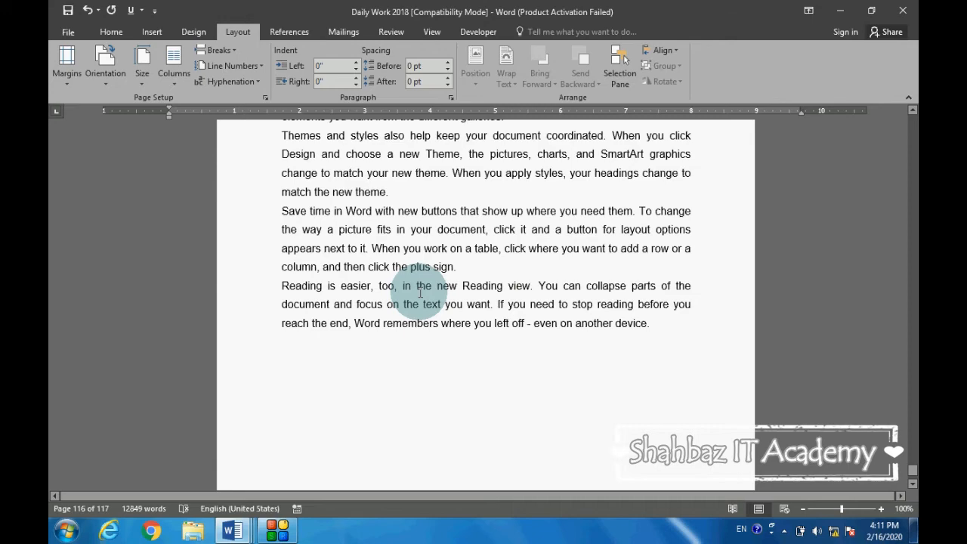
{"action": "scroll", "coordinate": [420, 292], "scroll_direction": "up", "scroll_amount": 5}
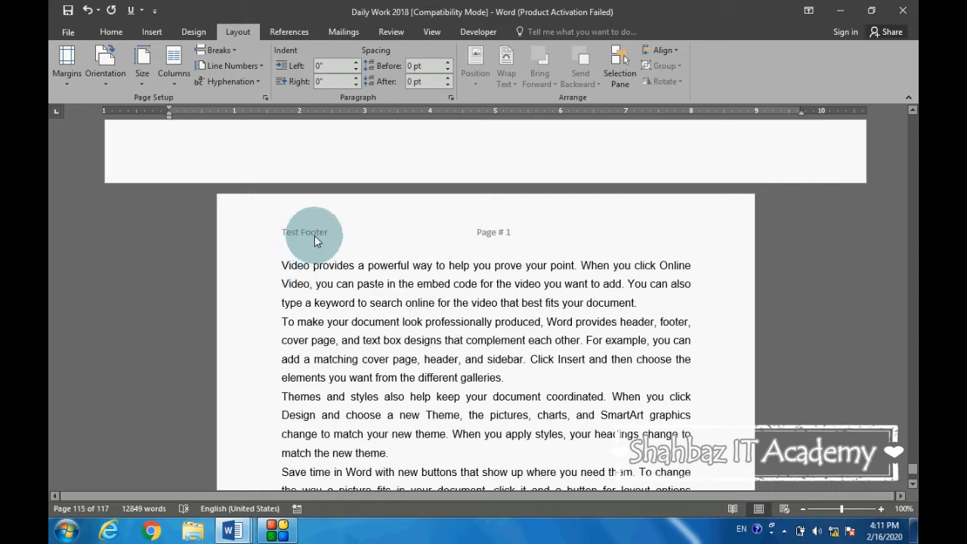
{"action": "left_click", "coordinate": [311, 265]}
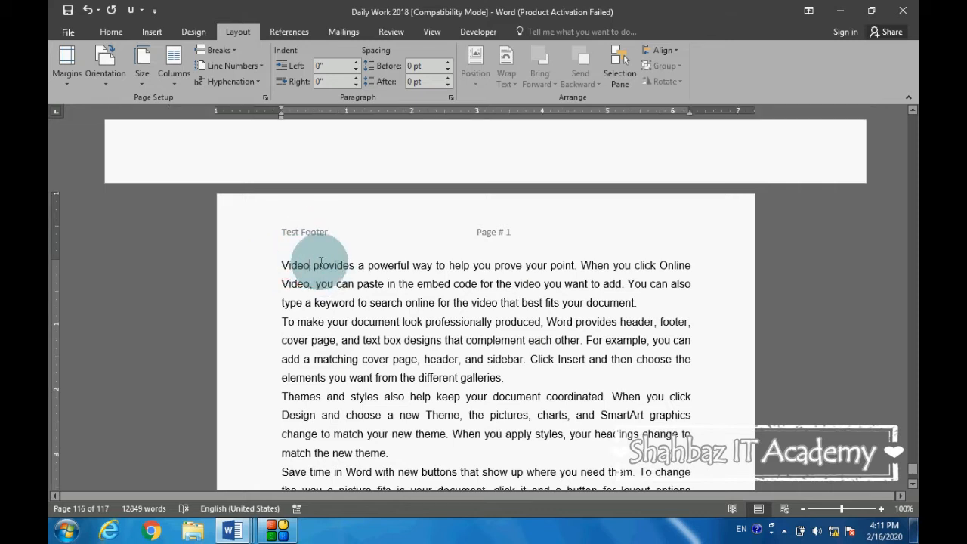
{"action": "key", "text": "ctrl+End"}
{"action": "scroll", "coordinate": [320, 263], "scroll_direction": "down", "scroll_amount": 3}
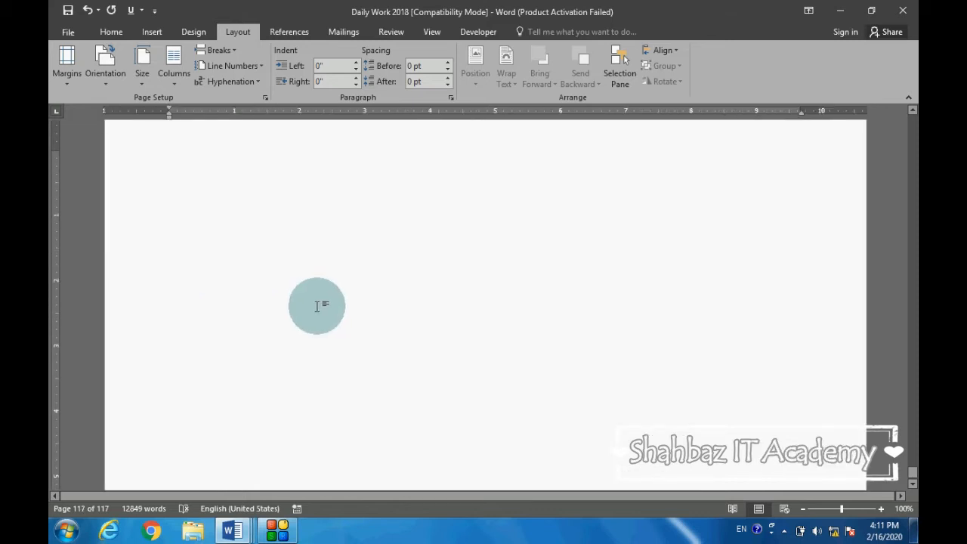
{"action": "scroll", "coordinate": [326, 302], "scroll_direction": "up", "scroll_amount": 2}
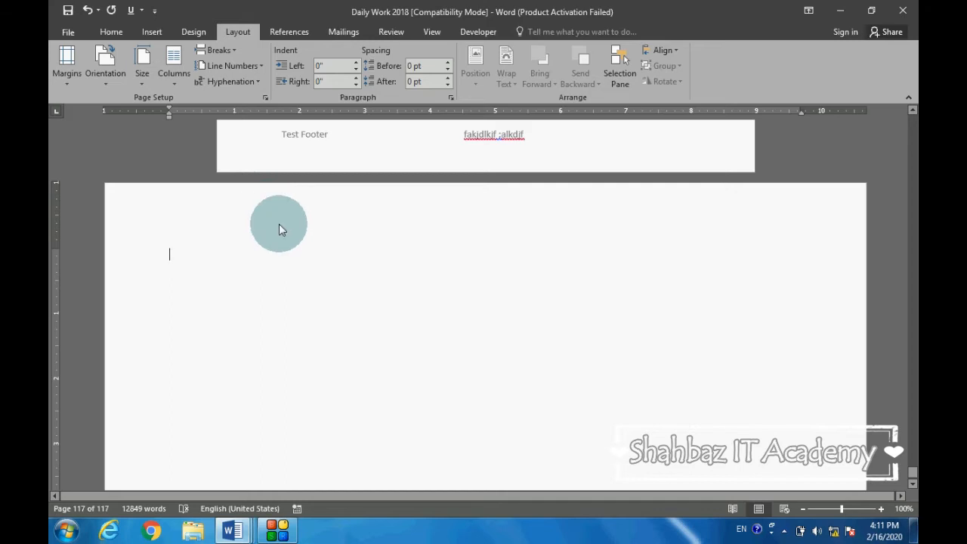
- Insert a Next Page section break on the blank last page and check the pages around the break
{"action": "left_click", "coordinate": [220, 51]}
{"action": "left_click", "coordinate": [229, 28]}
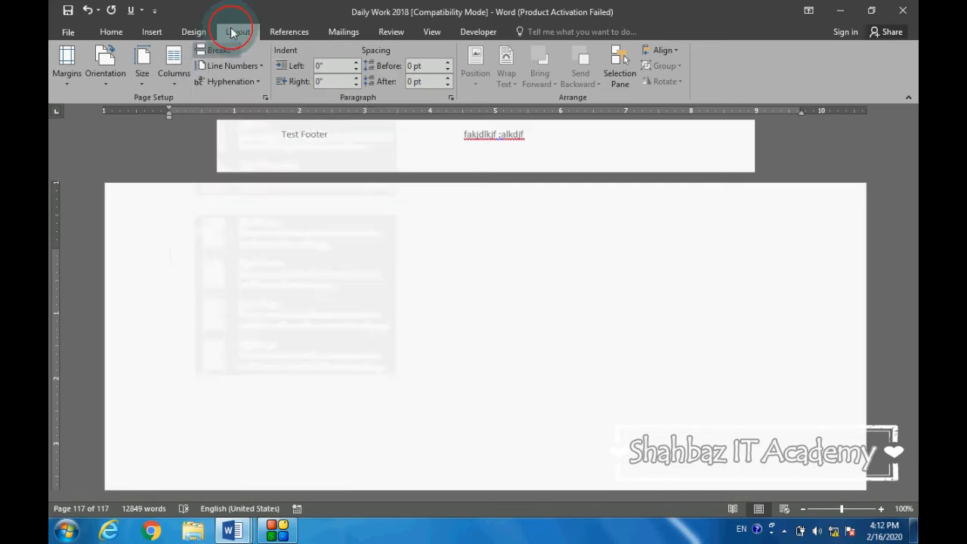
{"action": "left_click", "coordinate": [219, 49]}
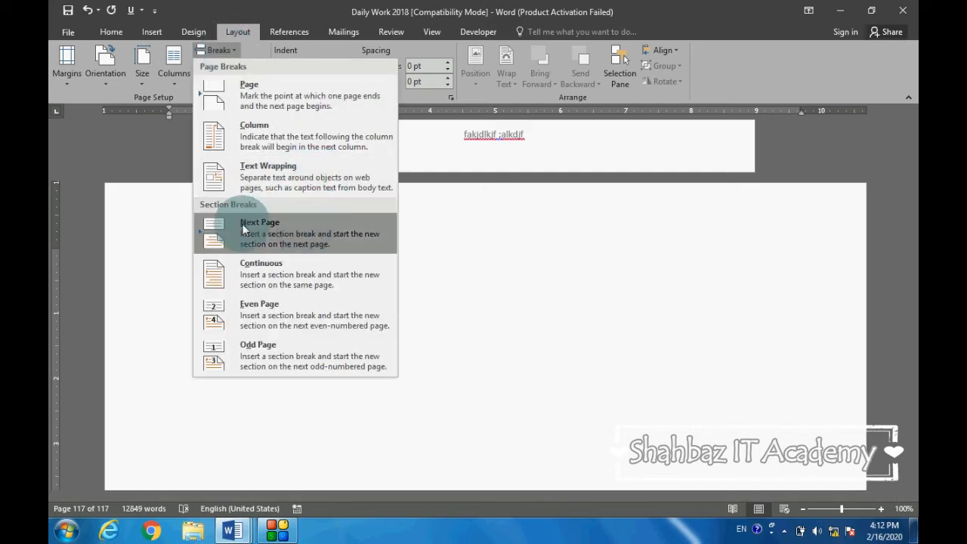
{"action": "left_click", "coordinate": [279, 236]}
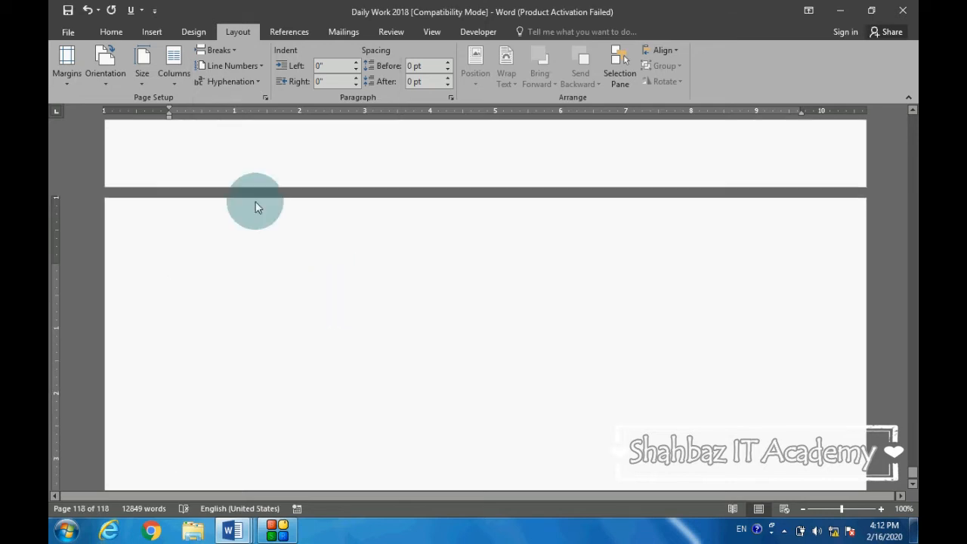
{"action": "scroll", "coordinate": [329, 257], "scroll_direction": "up", "scroll_amount": 3}
{"action": "scroll", "coordinate": [329, 257], "scroll_direction": "up", "scroll_amount": 10}
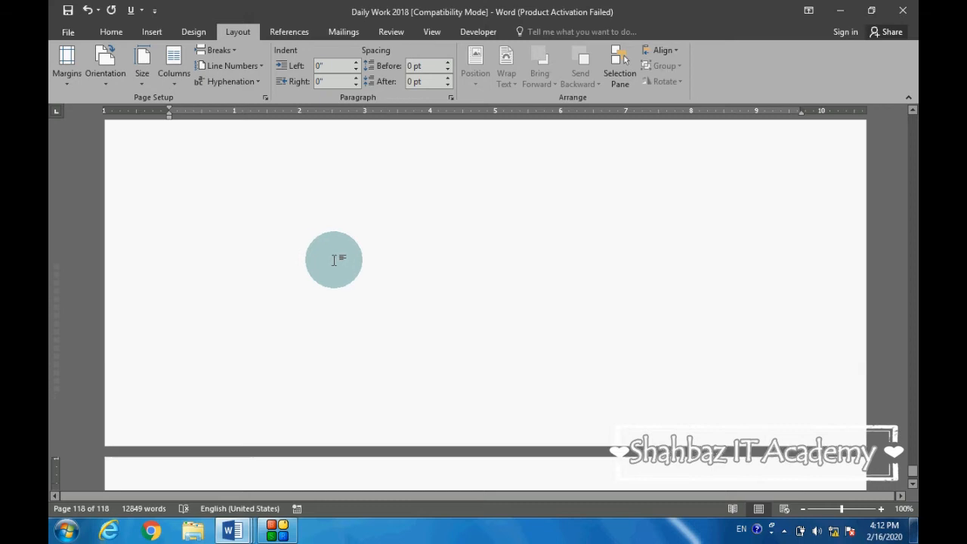
{"action": "scroll", "coordinate": [338, 255], "scroll_direction": "down", "scroll_amount": 10}
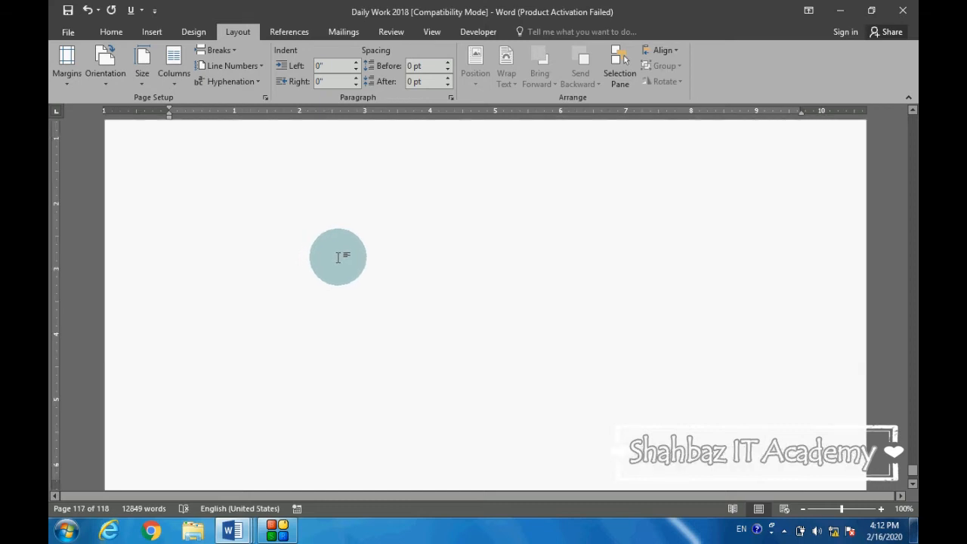
{"action": "scroll", "coordinate": [342, 257], "scroll_direction": "down", "scroll_amount": 10}
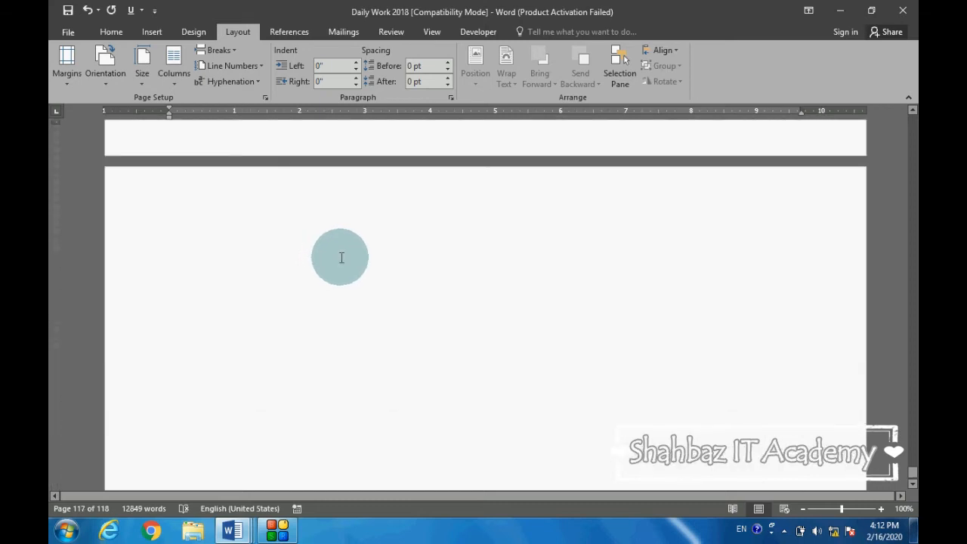
{"action": "scroll", "coordinate": [341, 258], "scroll_direction": "up", "scroll_amount": 3}
- Set the orientation of the new last section to Portrait
{"action": "left_click", "coordinate": [341, 258]}
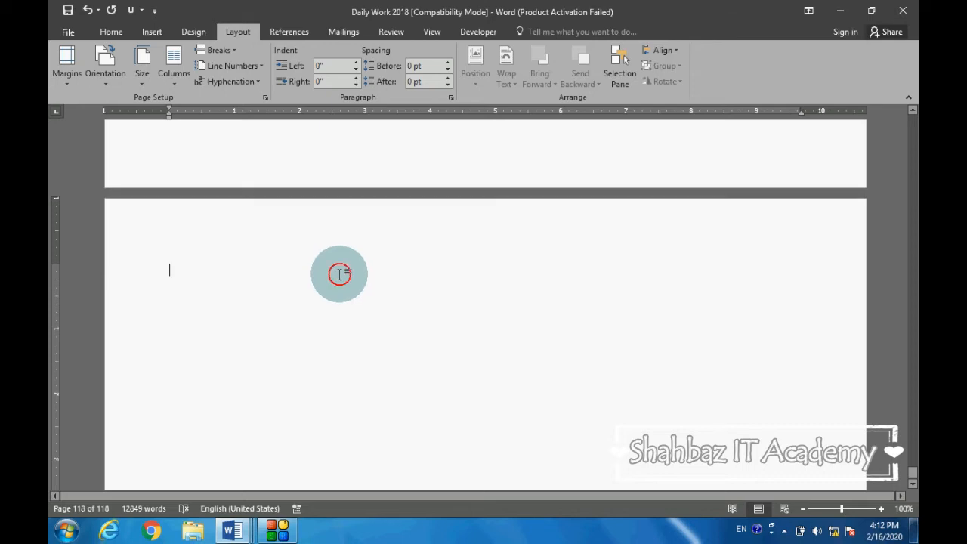
{"action": "left_click", "coordinate": [99, 73]}
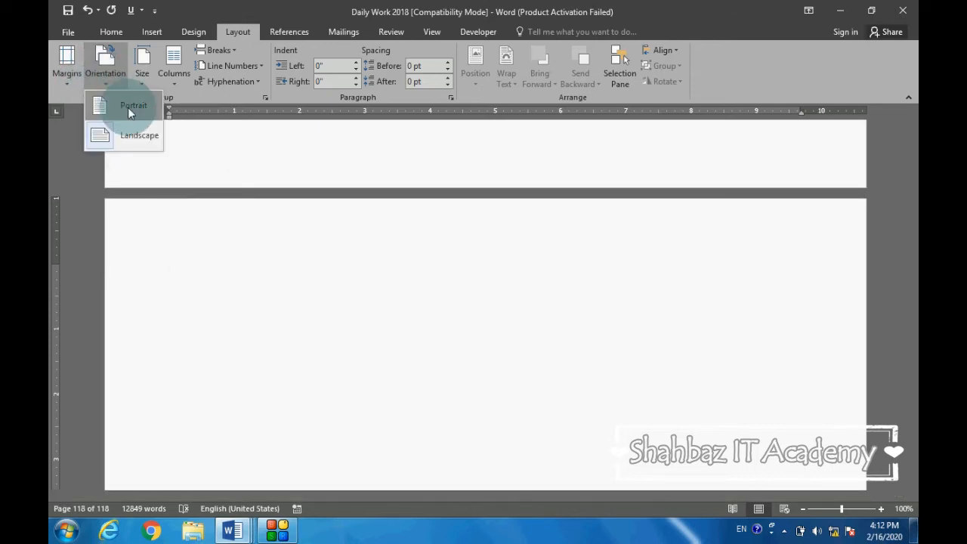
{"action": "left_click", "coordinate": [128, 107]}
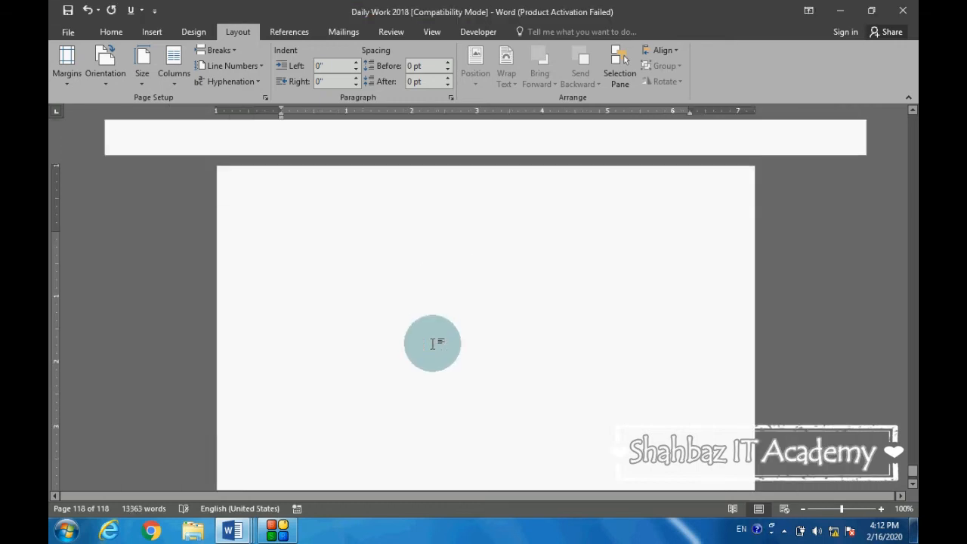
- Fill the new portrait page with sample text using =rand()
{"action": "type", "text": "="}
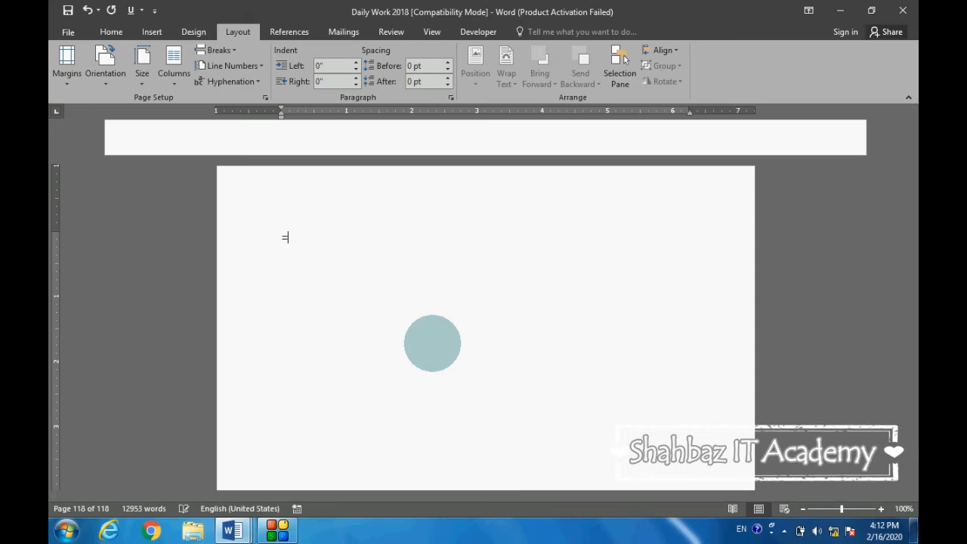
{"action": "type", "text": "rand()"}
{"action": "key", "text": "Return"}
{"action": "scroll", "coordinate": [421, 313], "scroll_direction": "up", "scroll_amount": 3}
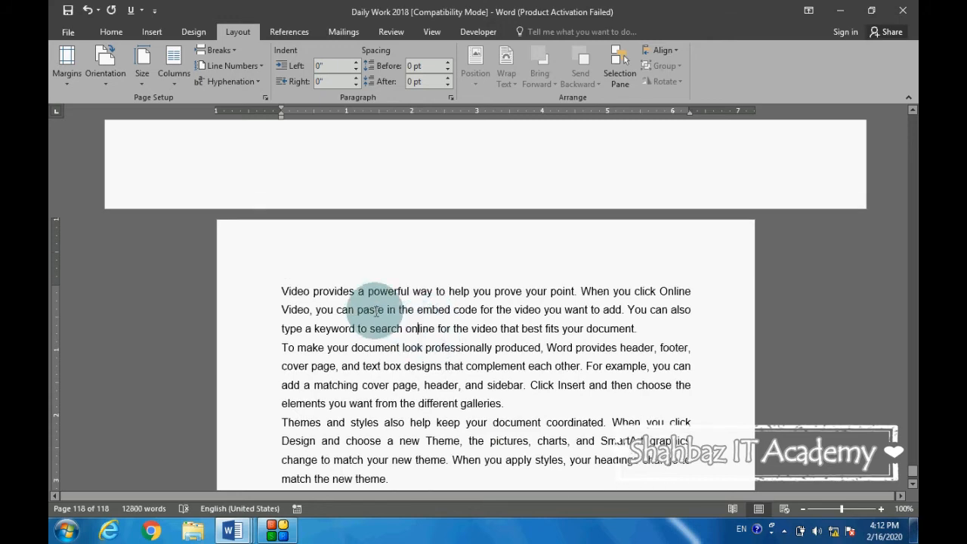
- Open the header and footer for editing and place the cursor in the last page's footer
{"action": "scroll", "coordinate": [365, 314], "scroll_direction": "down", "scroll_amount": 6}
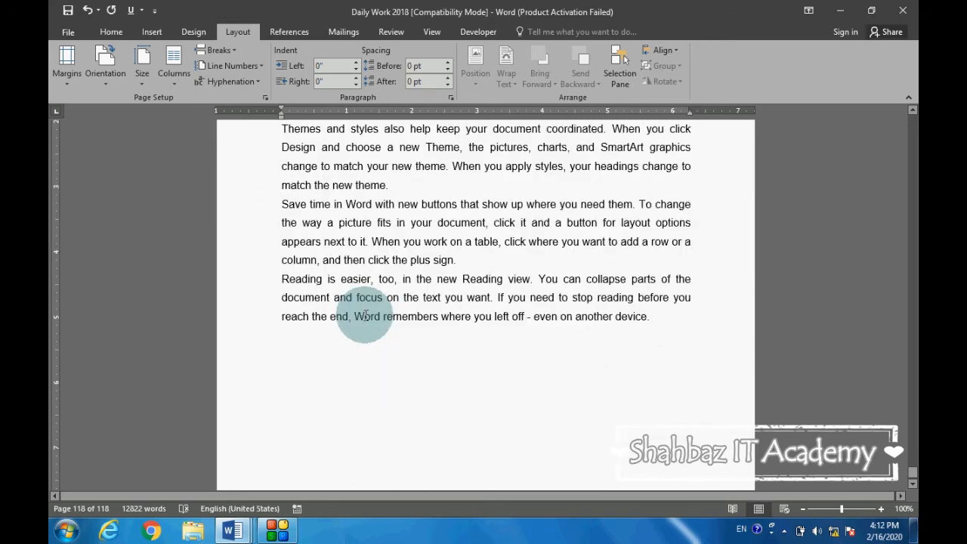
{"action": "scroll", "coordinate": [365, 315], "scroll_direction": "up", "scroll_amount": 7}
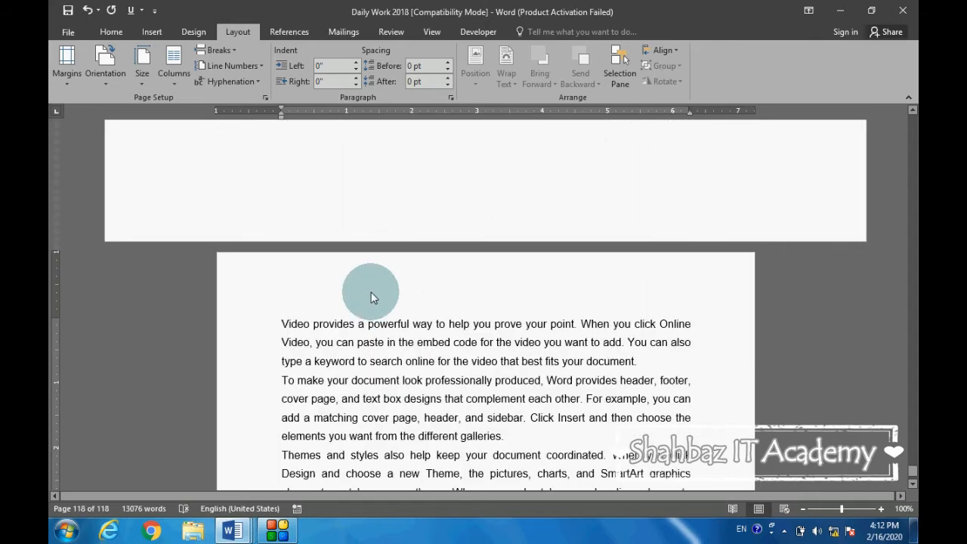
{"action": "left_click", "coordinate": [361, 283]}
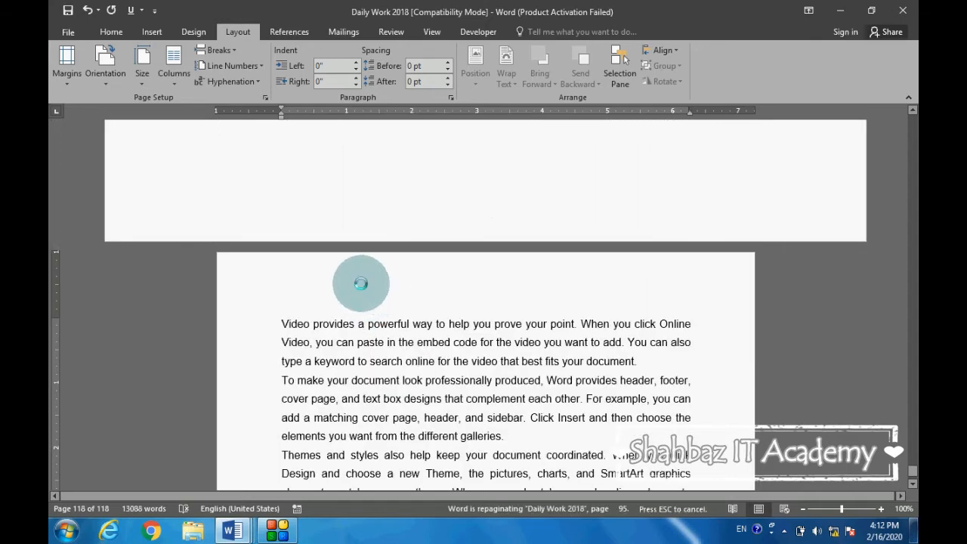
{"action": "double_click", "coordinate": [361, 283]}
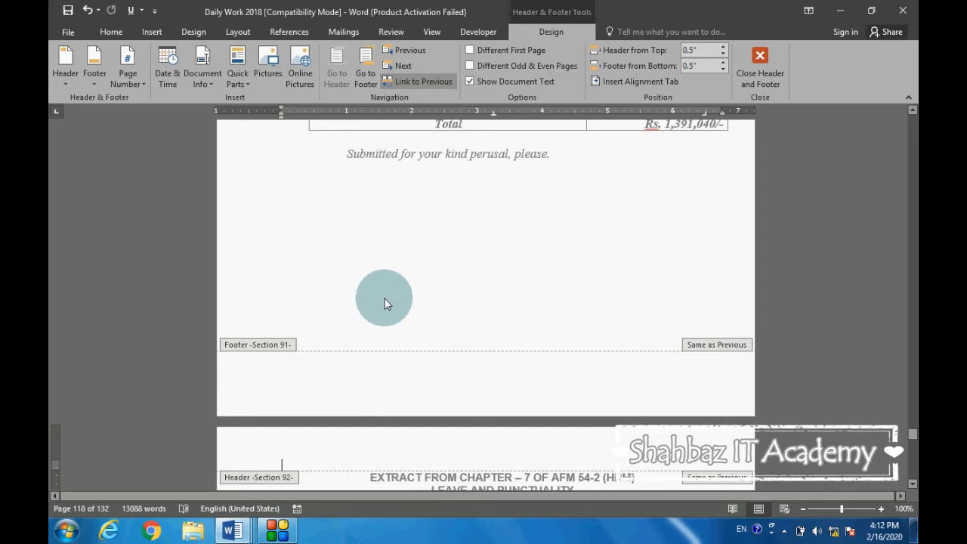
{"action": "scroll", "coordinate": [378, 302], "scroll_direction": "up", "scroll_amount": 3}
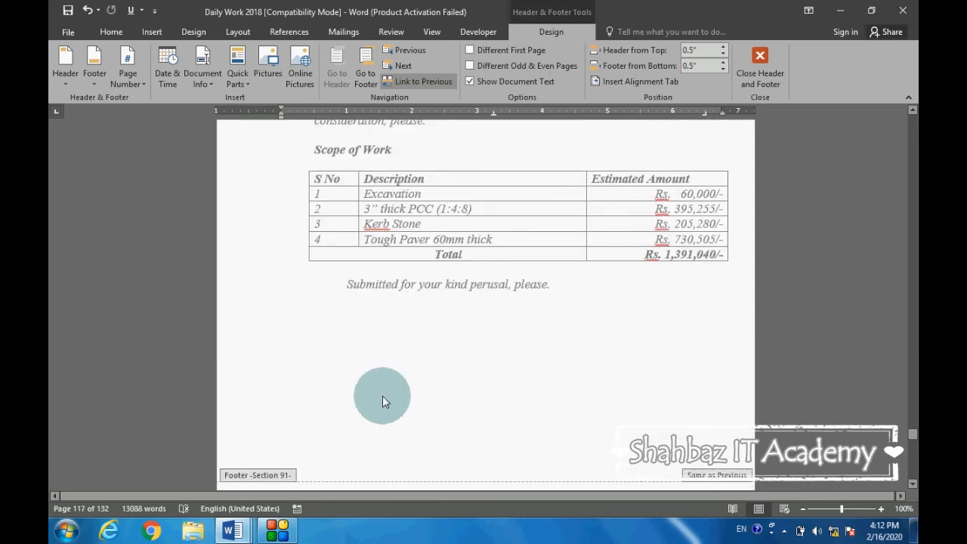
{"action": "left_click_drag", "start_coordinate": [911, 435], "coordinate": [911, 486]}
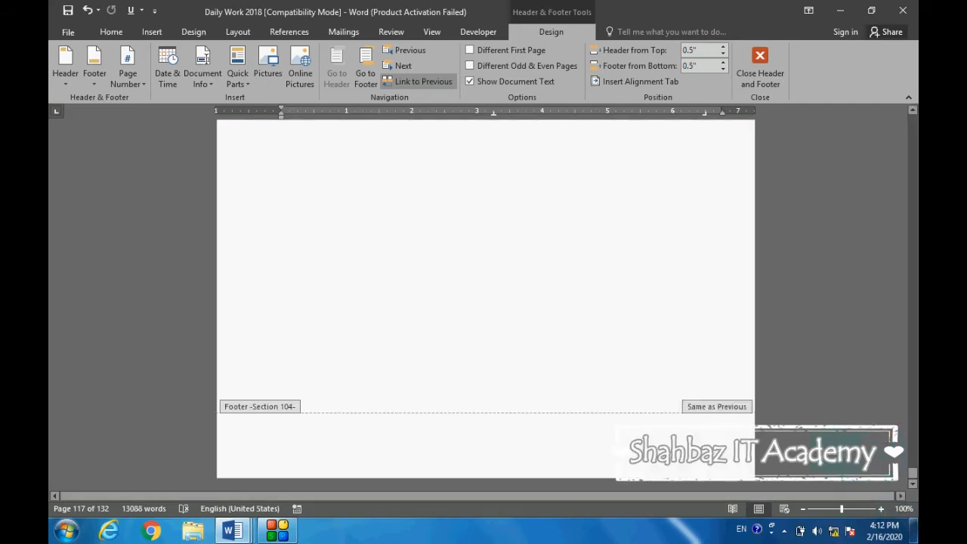
{"action": "left_click", "coordinate": [578, 410]}
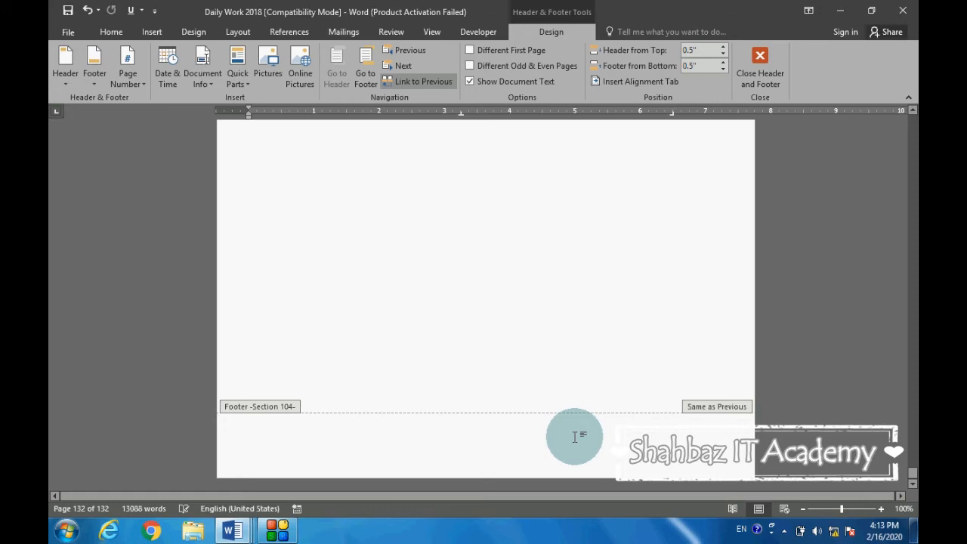
- Review the last portrait page and place the cursor in its header
{"action": "scroll", "coordinate": [530, 372], "scroll_direction": "up", "scroll_amount": 10}
{"action": "scroll", "coordinate": [513, 369], "scroll_direction": "down", "scroll_amount": 8}
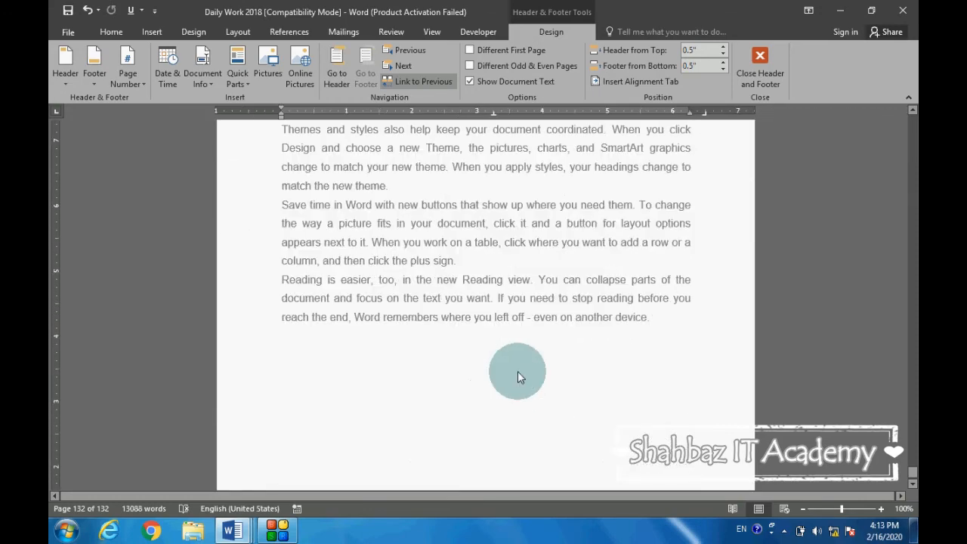
{"action": "scroll", "coordinate": [517, 362], "scroll_direction": "up", "scroll_amount": 7}
{"action": "scroll", "coordinate": [513, 359], "scroll_direction": "up", "scroll_amount": 2}
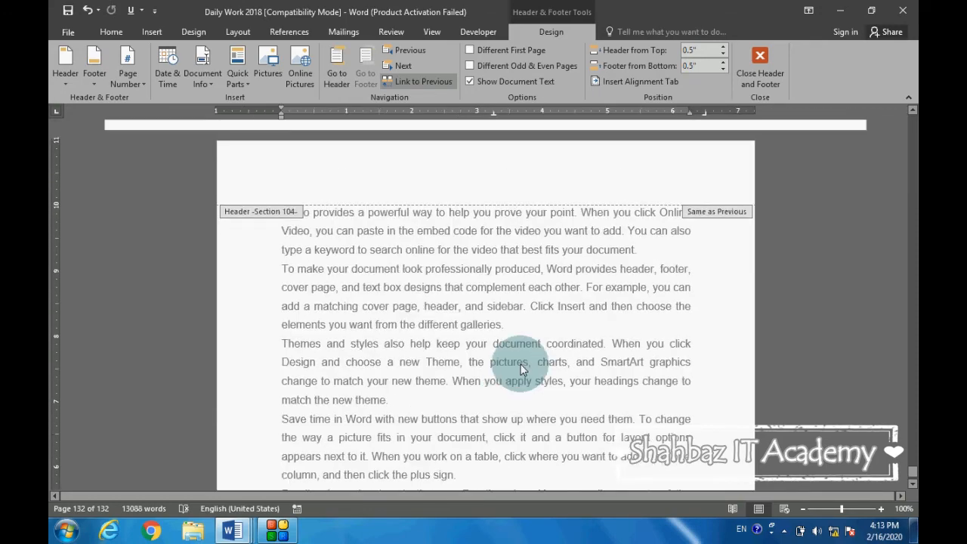
{"action": "left_click", "coordinate": [364, 191]}
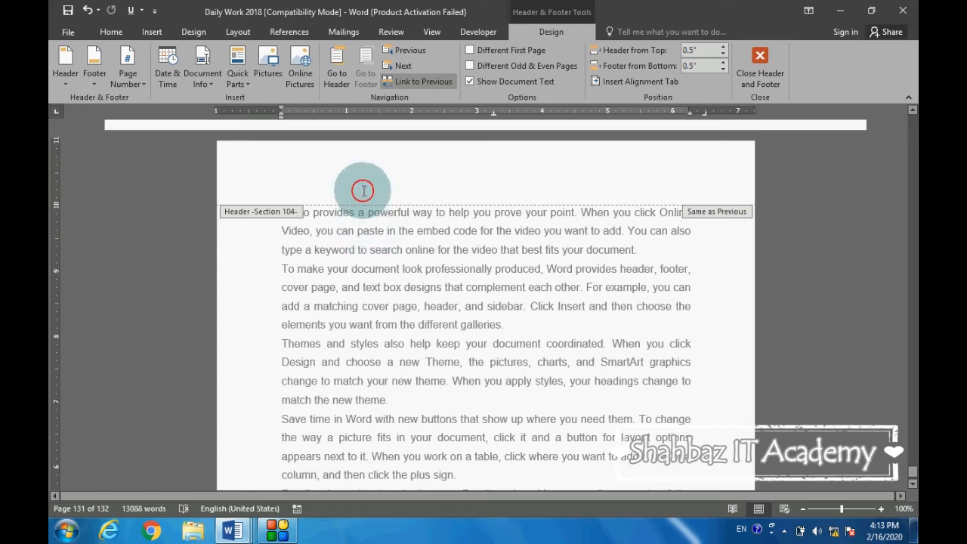
- Compare the headers and footers of the preceding landscape and portrait sections with the last section's header
{"action": "scroll", "coordinate": [370, 209], "scroll_direction": "up", "scroll_amount": 5}
{"action": "scroll", "coordinate": [372, 210], "scroll_direction": "up", "scroll_amount": 8}
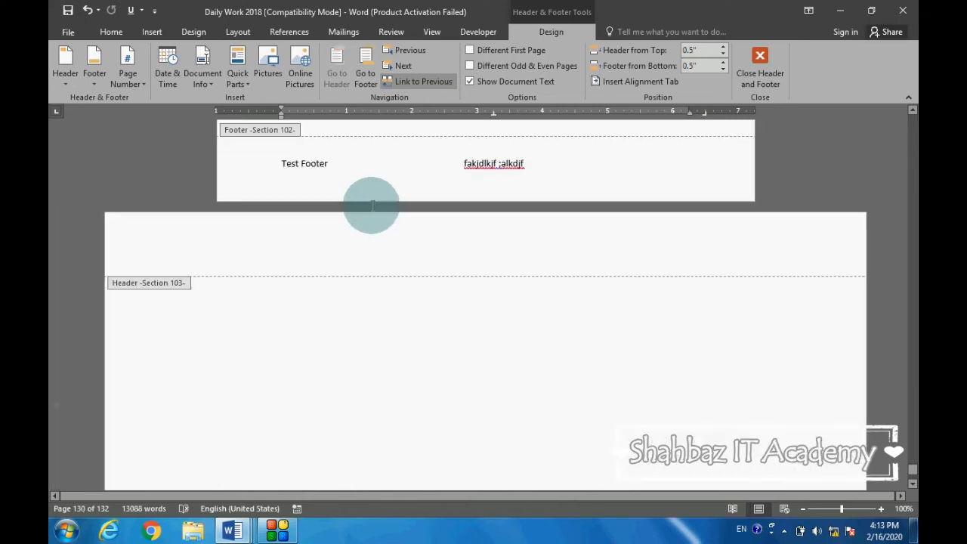
{"action": "scroll", "coordinate": [388, 242], "scroll_direction": "down", "scroll_amount": 8}
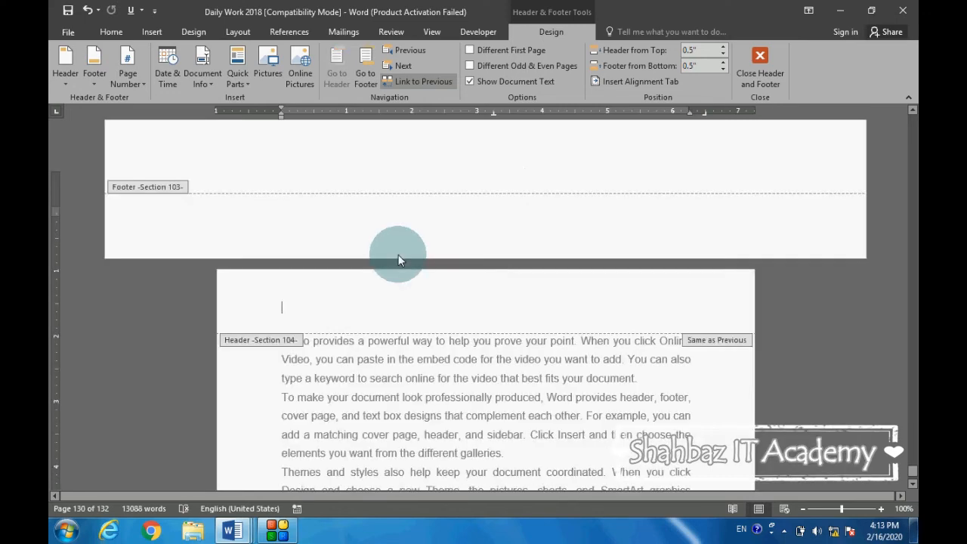
{"action": "scroll", "coordinate": [394, 245], "scroll_direction": "up", "scroll_amount": 2}
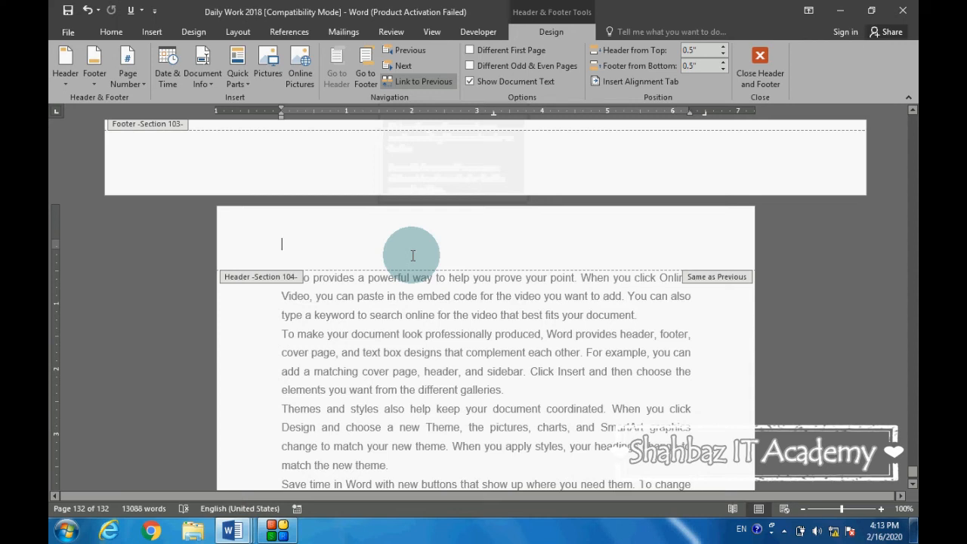
{"action": "scroll", "coordinate": [412, 257], "scroll_direction": "up", "scroll_amount": 15}
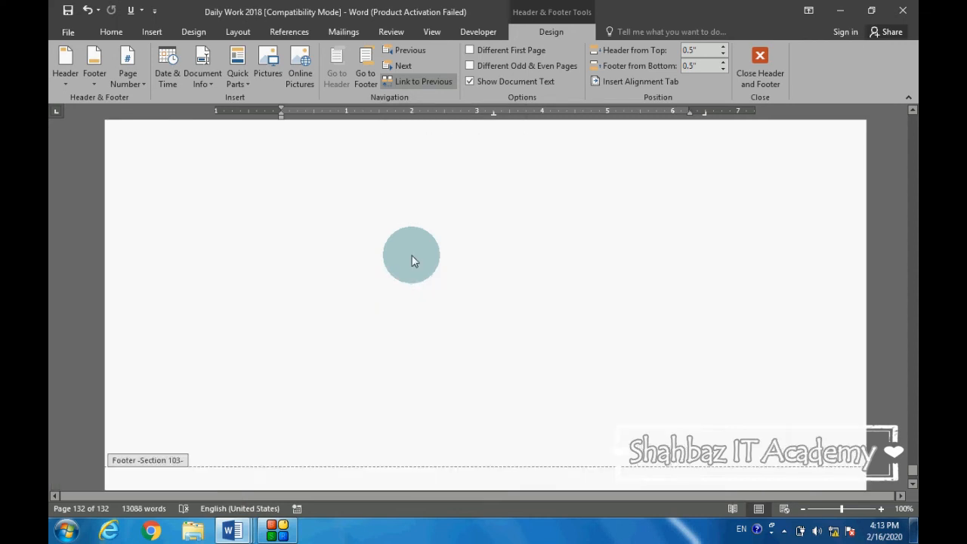
{"action": "scroll", "coordinate": [414, 257], "scroll_direction": "down", "scroll_amount": 15}
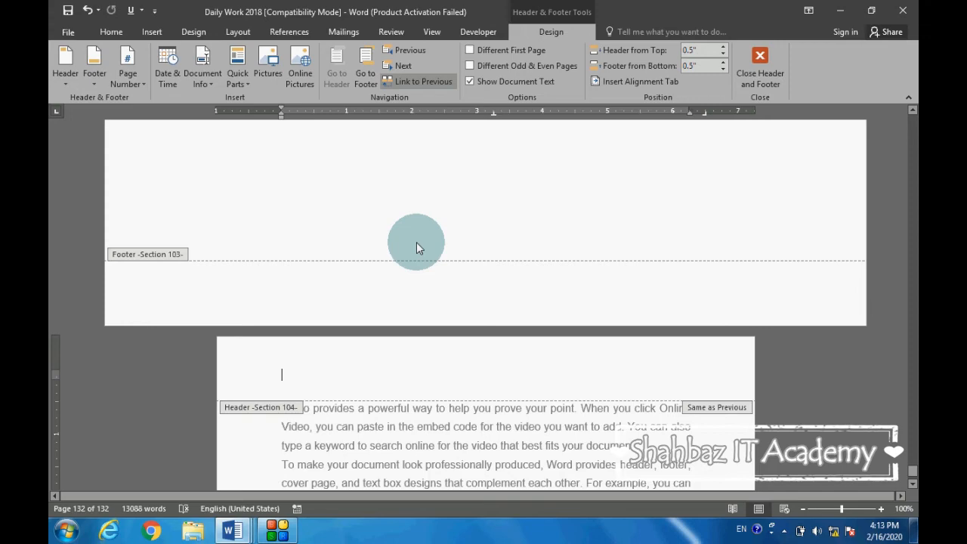
{"action": "scroll", "coordinate": [402, 291], "scroll_direction": "down", "scroll_amount": 4}
{"action": "scroll", "coordinate": [386, 303], "scroll_direction": "down", "scroll_amount": 2}
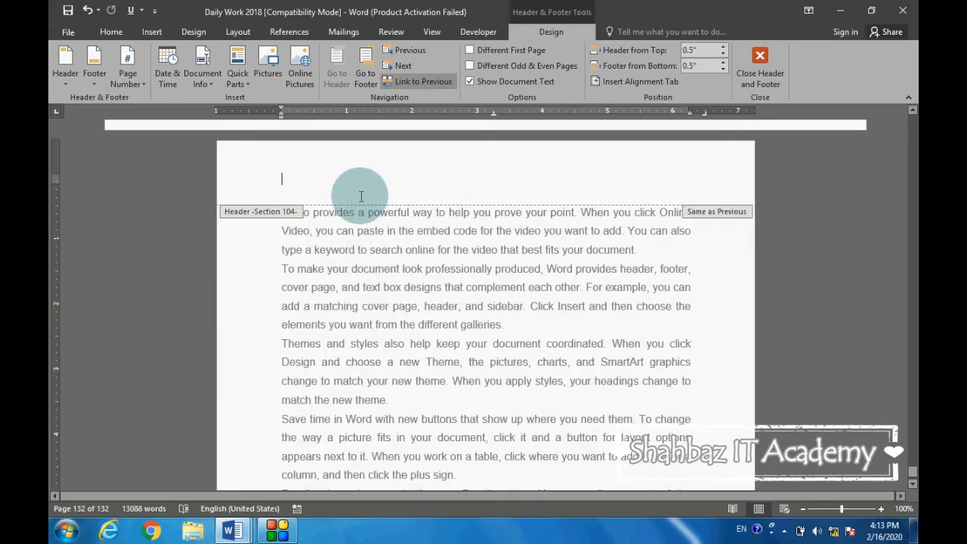
- Unlink the last section's header from the previous section and enter "Sita IT Academy" in it
{"action": "left_click", "coordinate": [425, 81]}
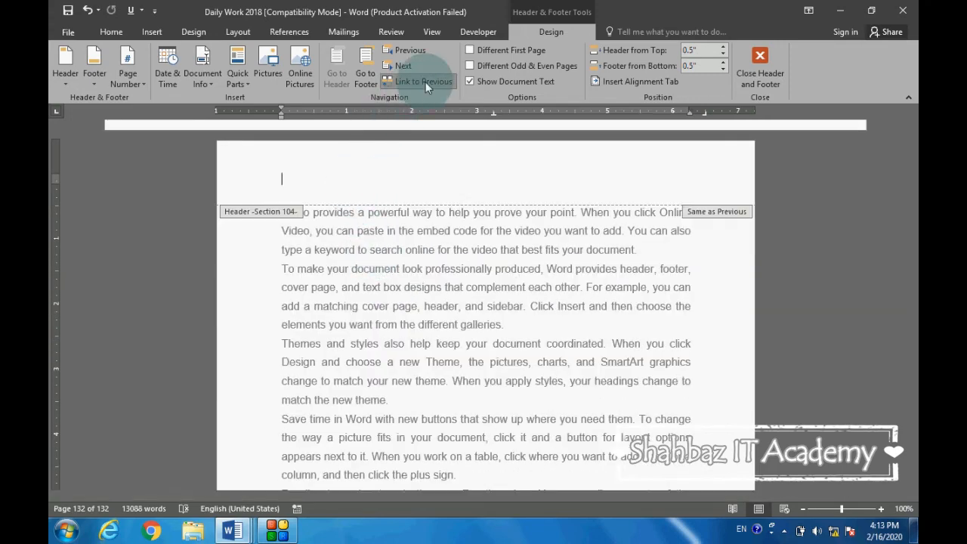
{"action": "left_click", "coordinate": [422, 172]}
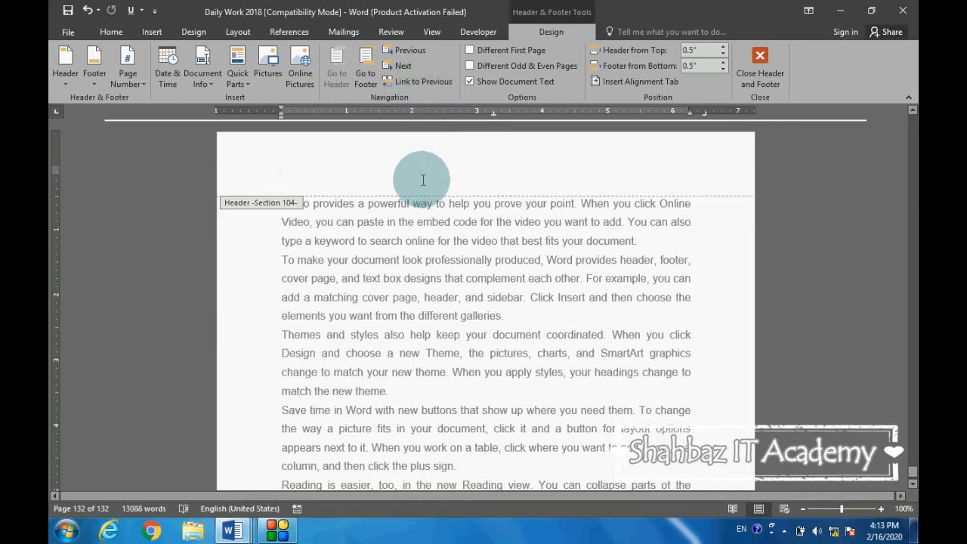
{"action": "type", "text": "S"}
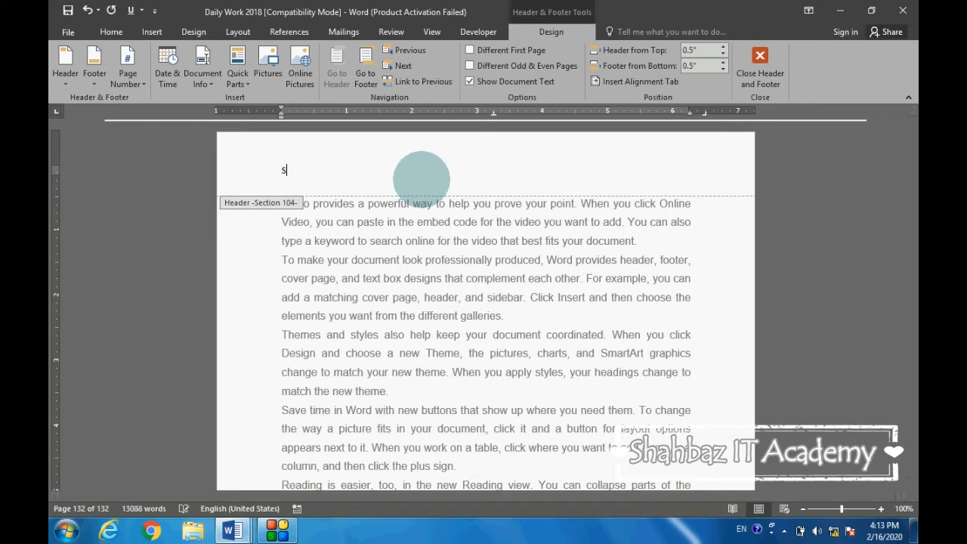
{"action": "type", "text": "ita IT Academy"}
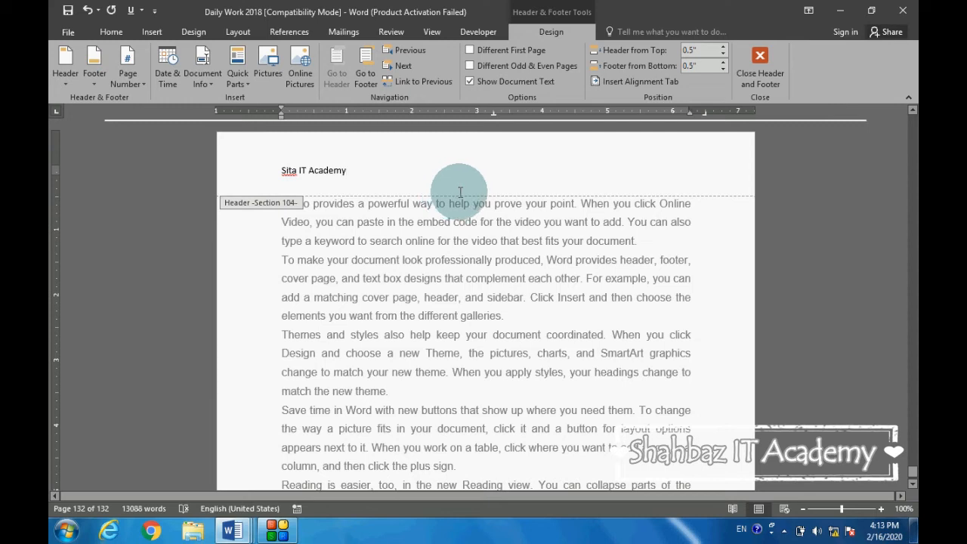
- Insert a Plain Number page number at the right end of the last section's header line
{"action": "key", "text": "Tab"}
{"action": "key", "text": "Tab"}
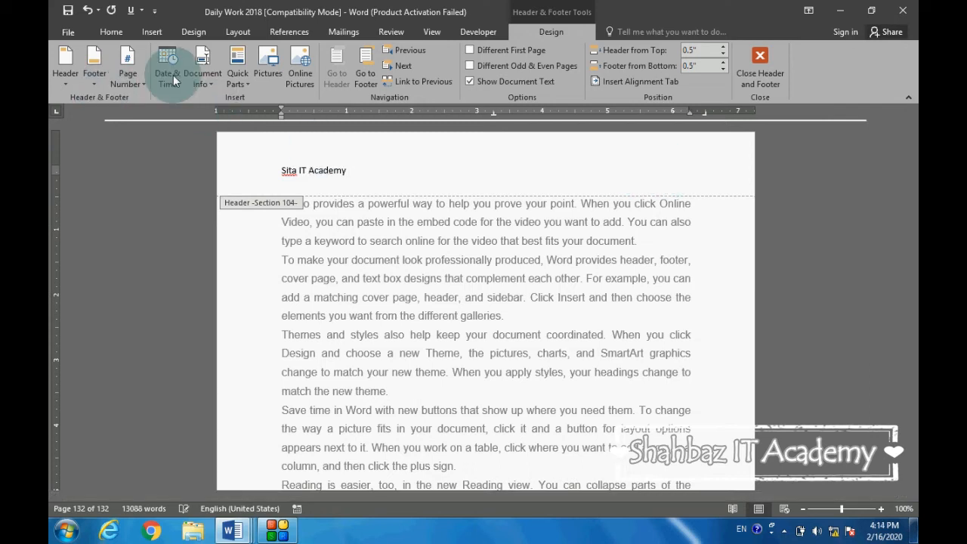
{"action": "left_click", "coordinate": [135, 83]}
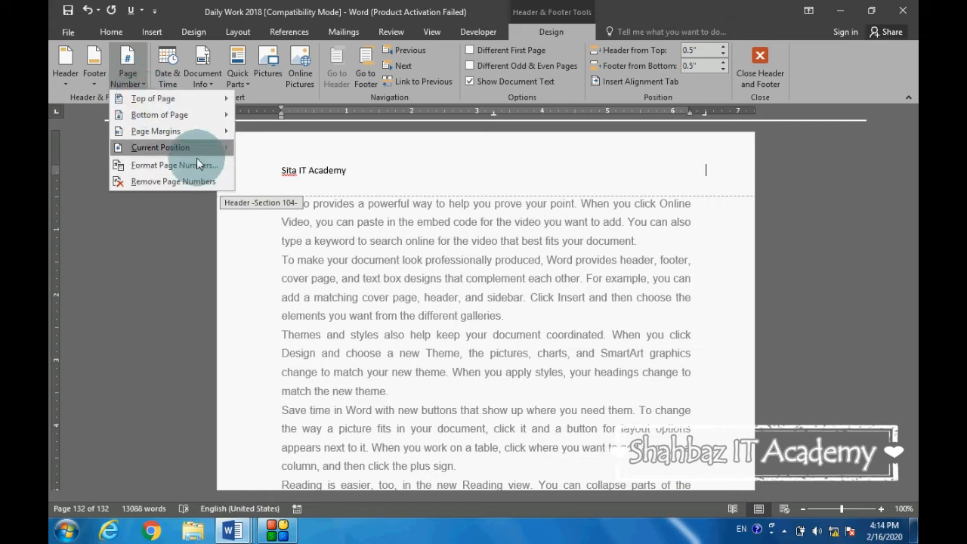
{"action": "mouse_move", "coordinate": [209, 151]}
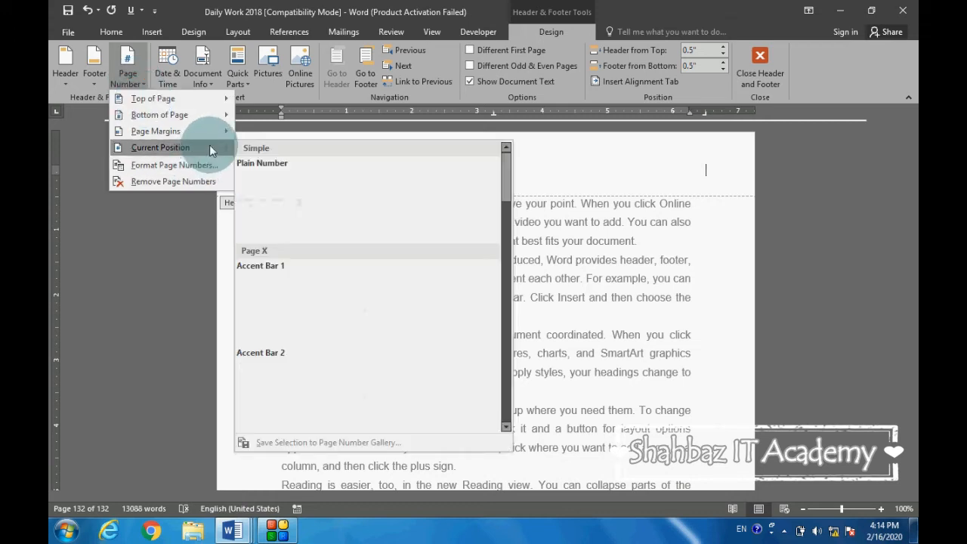
{"action": "left_click", "coordinate": [323, 193]}
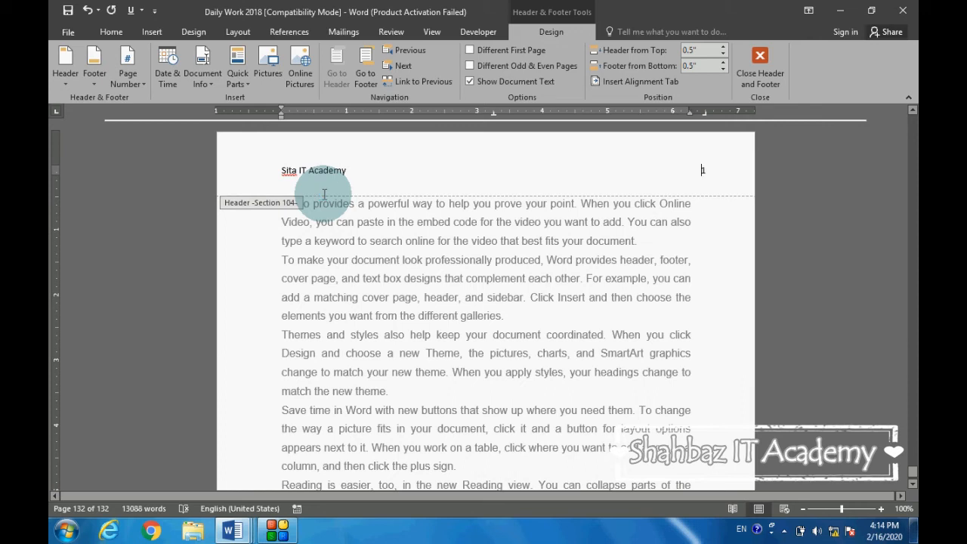
- Put the label "Page #" before the header's page number and check the preceding pages
{"action": "key", "text": "Left"}
{"action": "type", "text": "Page "}
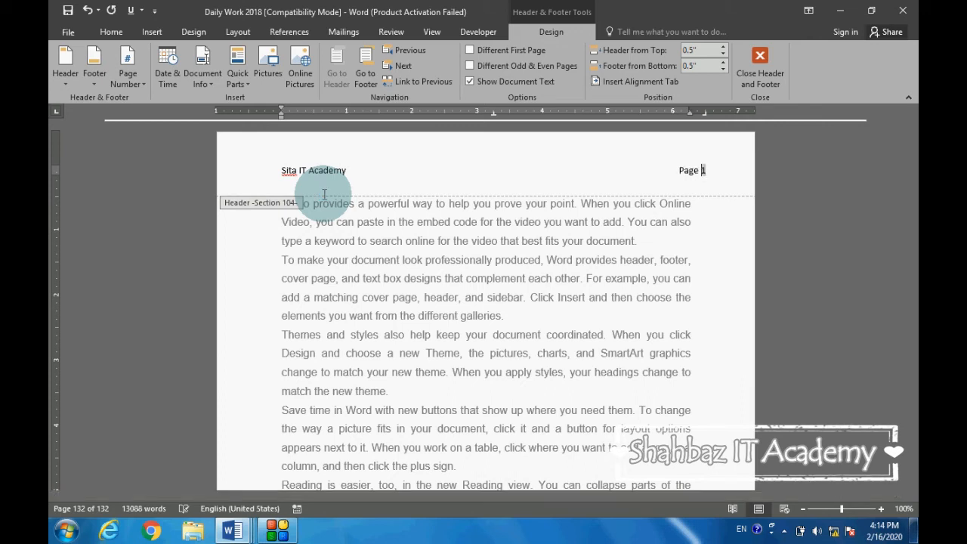
{"action": "type", "text": "#"}
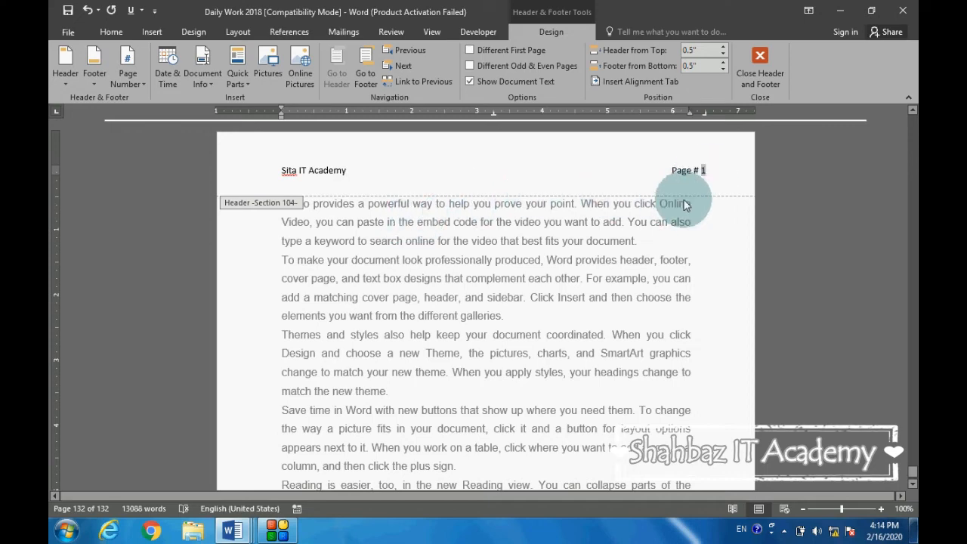
{"action": "scroll", "coordinate": [681, 202], "scroll_direction": "up", "scroll_amount": 4}
{"action": "scroll", "coordinate": [696, 239], "scroll_direction": "up", "scroll_amount": 7}
{"action": "scroll", "coordinate": [696, 249], "scroll_direction": "down", "scroll_amount": 10}
{"action": "scroll", "coordinate": [699, 257], "scroll_direction": "down", "scroll_amount": 1}
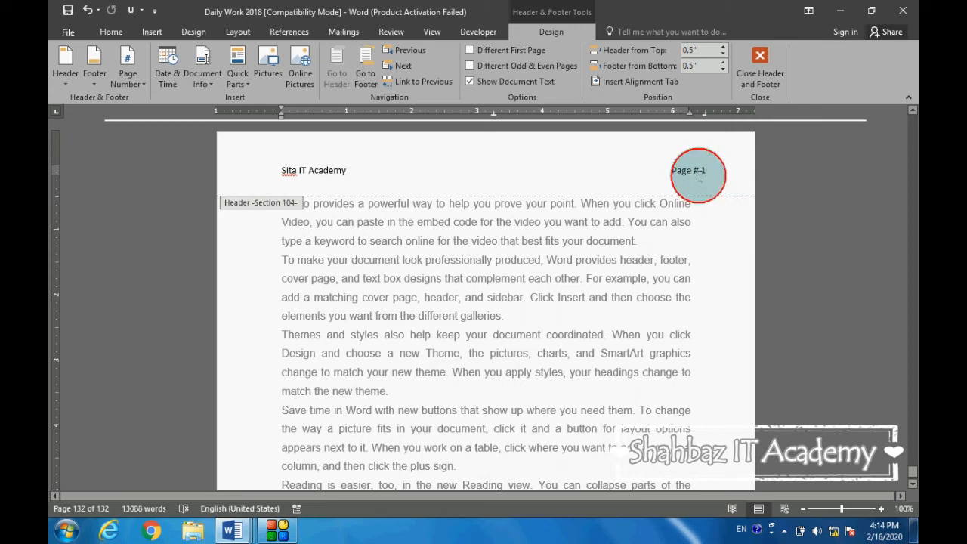
- Set the last section's page numbering to start at 1 instead of continuing from the previous section
{"action": "left_click", "coordinate": [127, 76]}
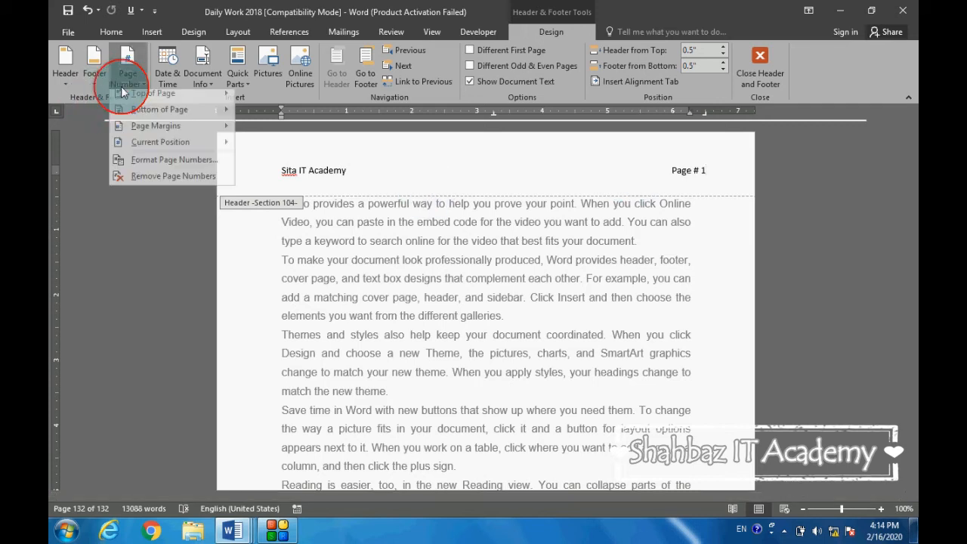
{"action": "left_click", "coordinate": [176, 166]}
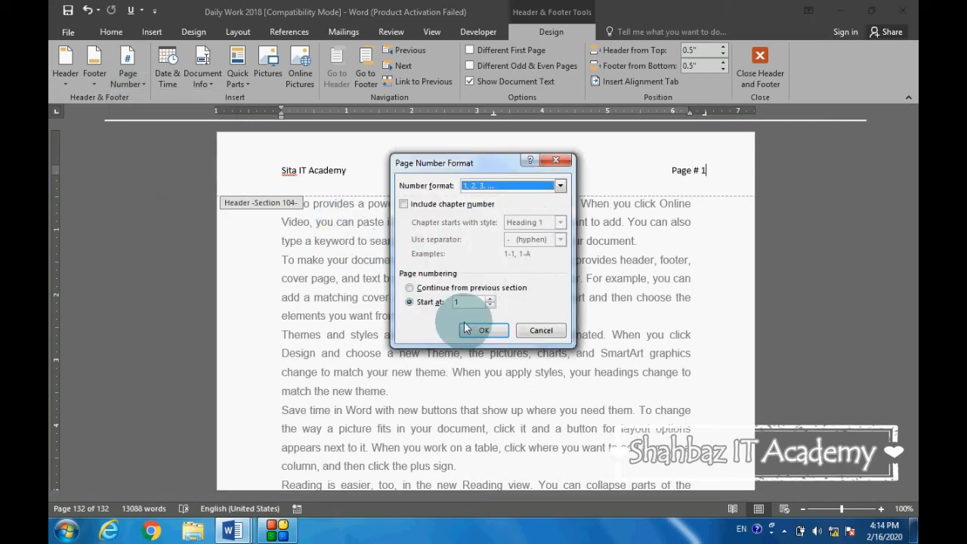
{"action": "left_click", "coordinate": [420, 288]}
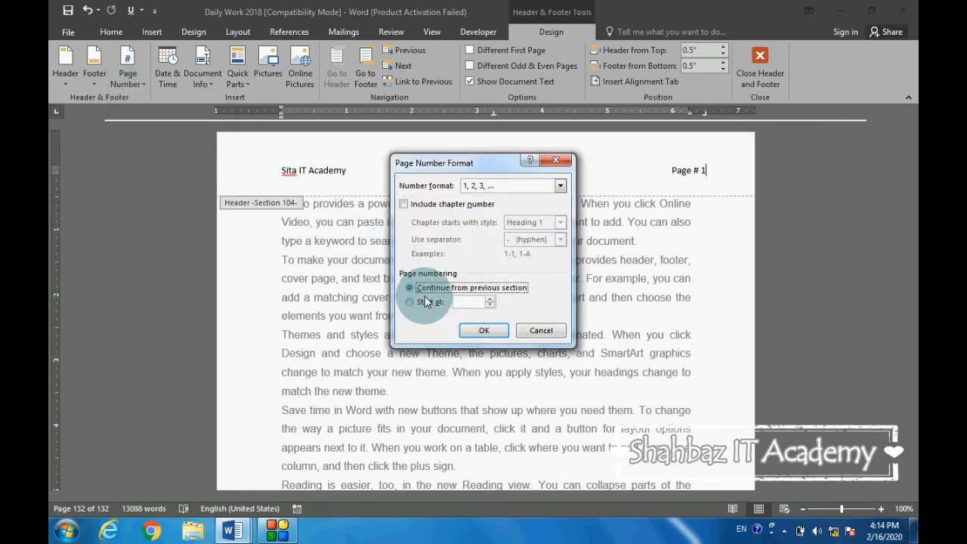
{"action": "left_click", "coordinate": [419, 299]}
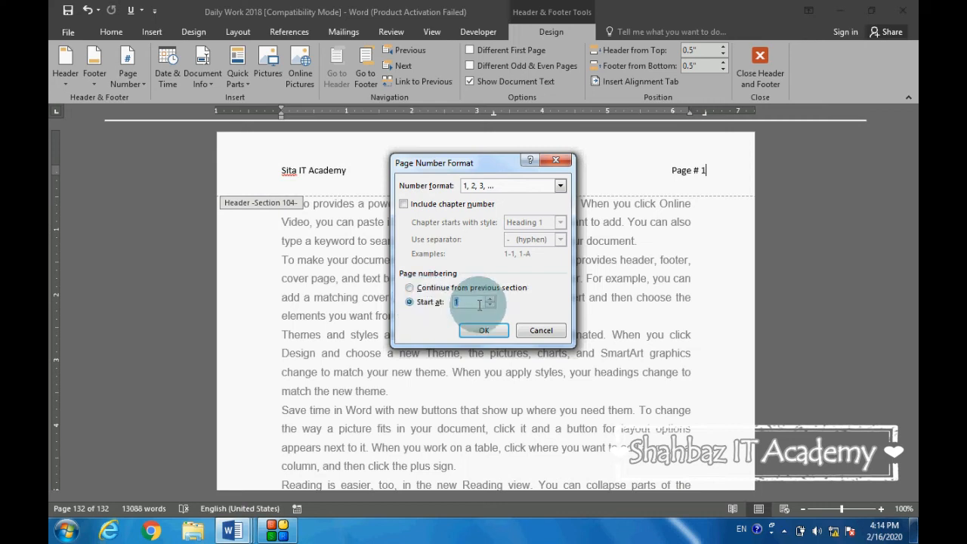
{"action": "left_click", "coordinate": [458, 302]}
{"action": "left_click", "coordinate": [398, 304]}
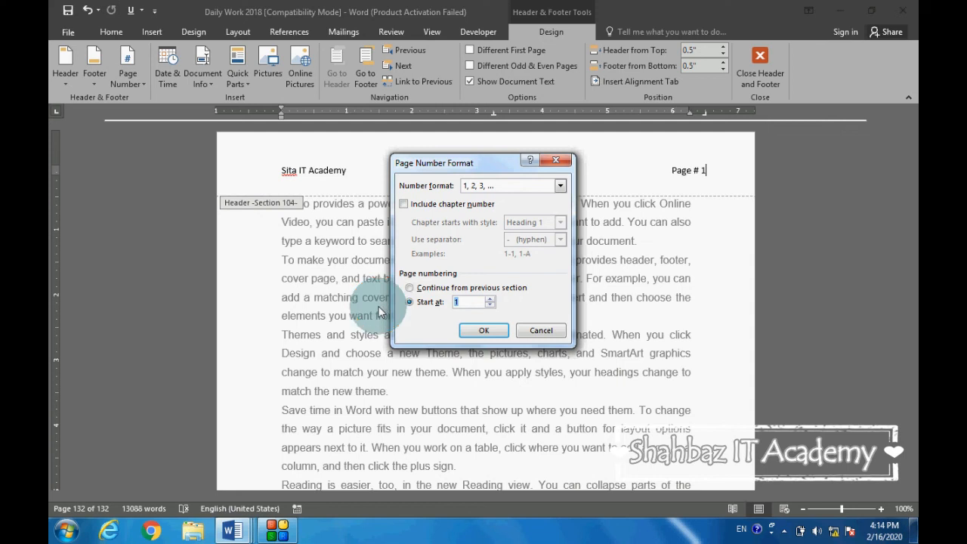
{"action": "left_click", "coordinate": [480, 333]}
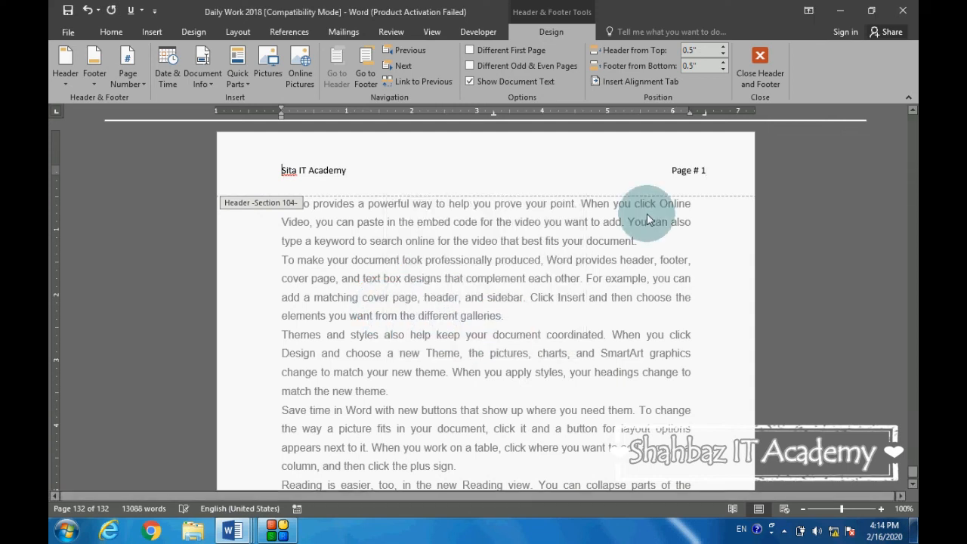
- Check the page number in the last section's header and go to the same page's footer
{"action": "double_click", "coordinate": [701, 170]}
{"action": "left_click", "coordinate": [631, 170]}
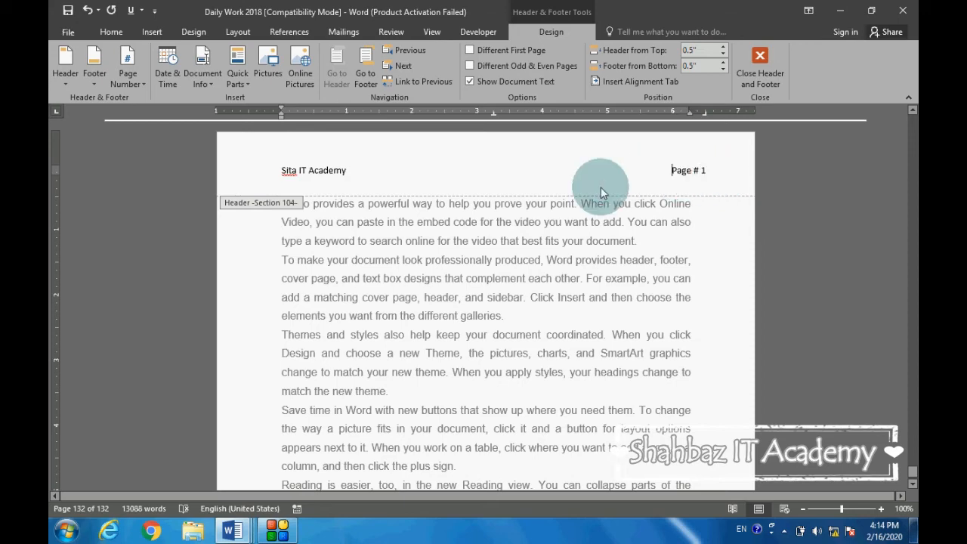
{"action": "scroll", "coordinate": [598, 190], "scroll_direction": "down", "scroll_amount": 10}
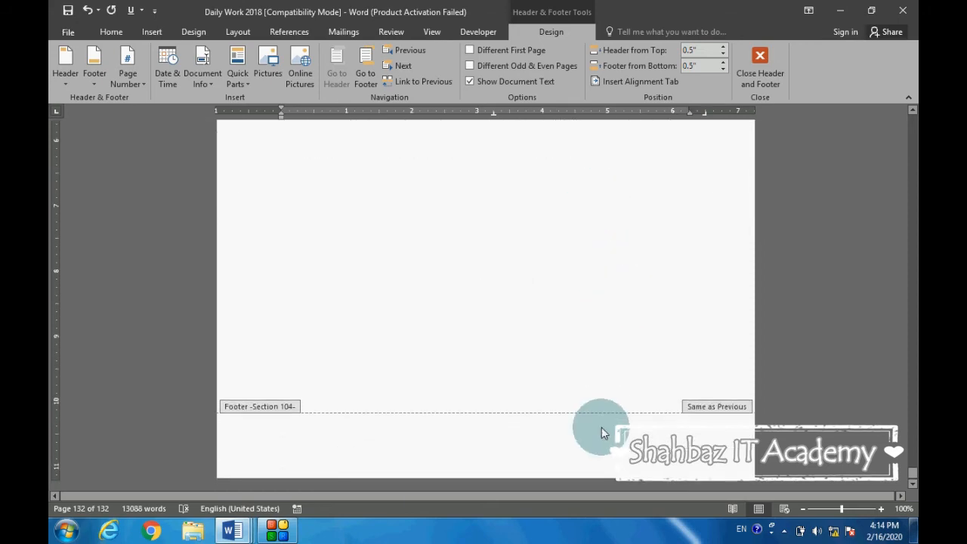
- Unlink the last section's footer from the previous section and enter "Sita IT Academy" as its text
{"action": "left_click", "coordinate": [595, 433]}
{"action": "left_click", "coordinate": [411, 50]}
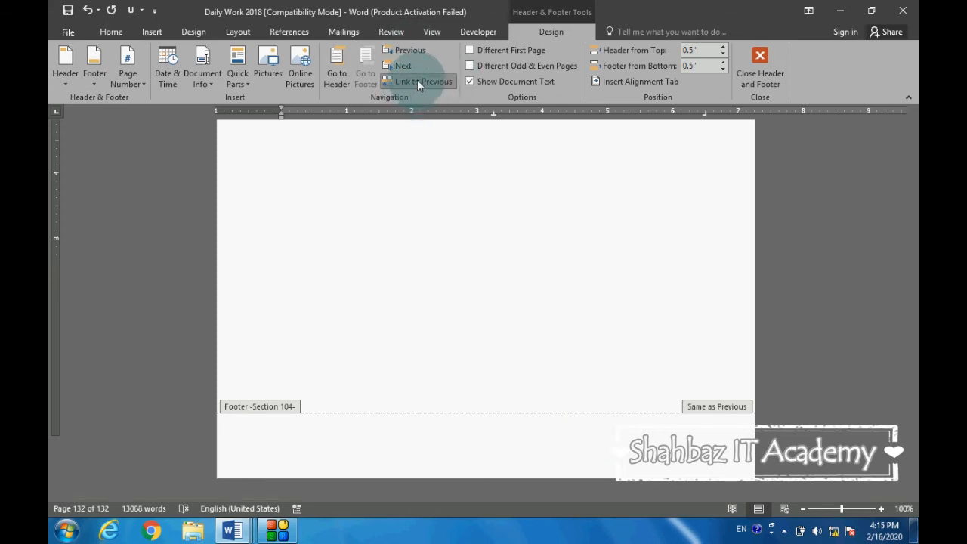
{"action": "left_click", "coordinate": [417, 81]}
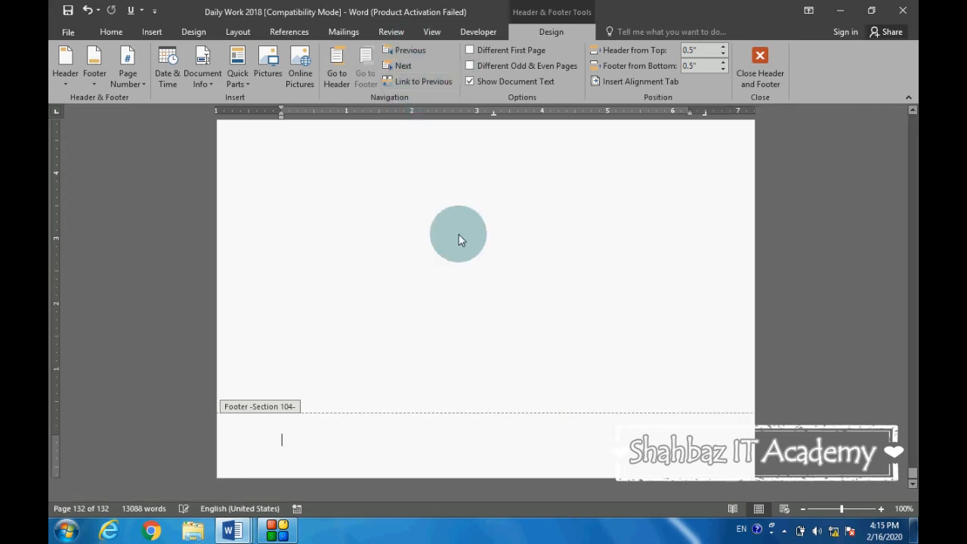
{"action": "type", "text": "Sita IT Academy"}
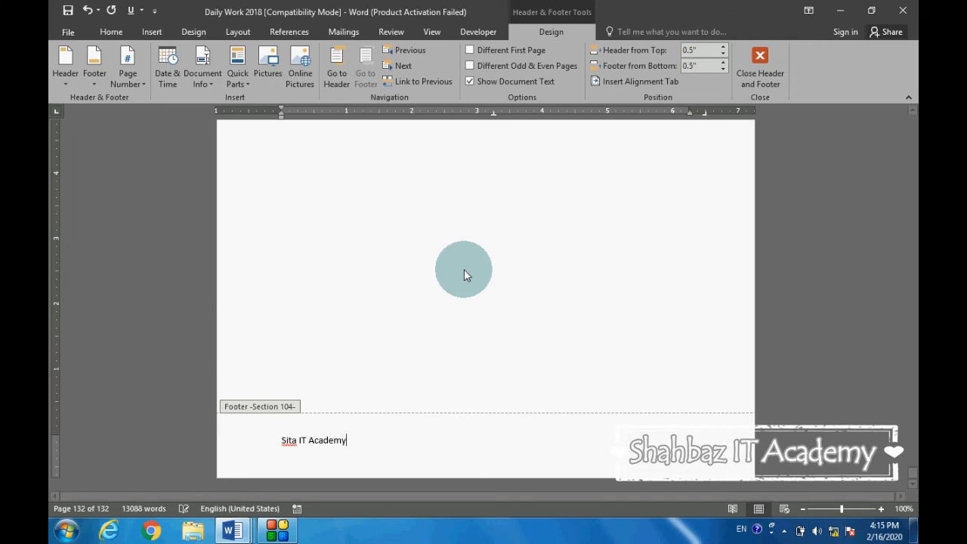
- Compare the headers and footers of the preceding sections with those of the last section
{"action": "scroll", "coordinate": [549, 317], "scroll_direction": "up", "scroll_amount": 5}
{"action": "scroll", "coordinate": [531, 323], "scroll_direction": "up", "scroll_amount": 5}
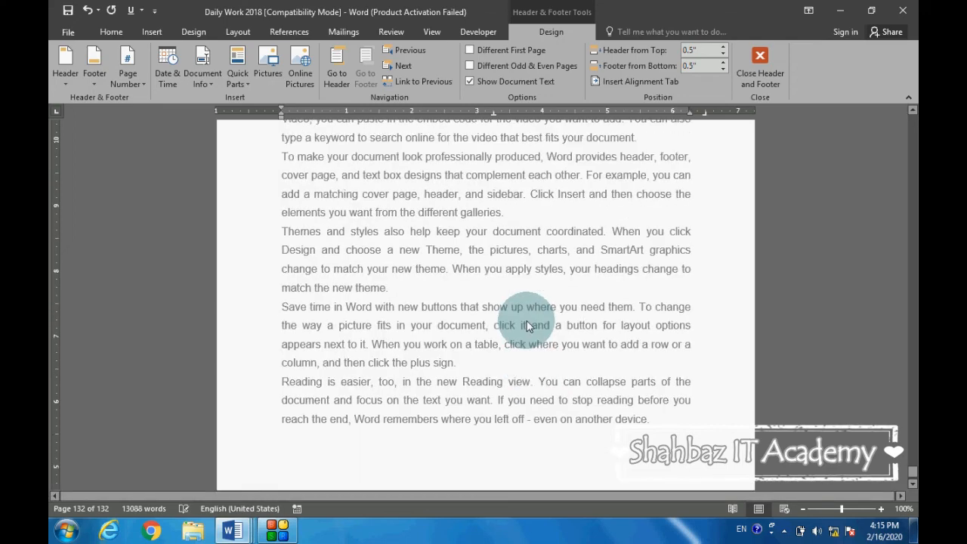
{"action": "scroll", "coordinate": [440, 228], "scroll_direction": "up", "scroll_amount": 10}
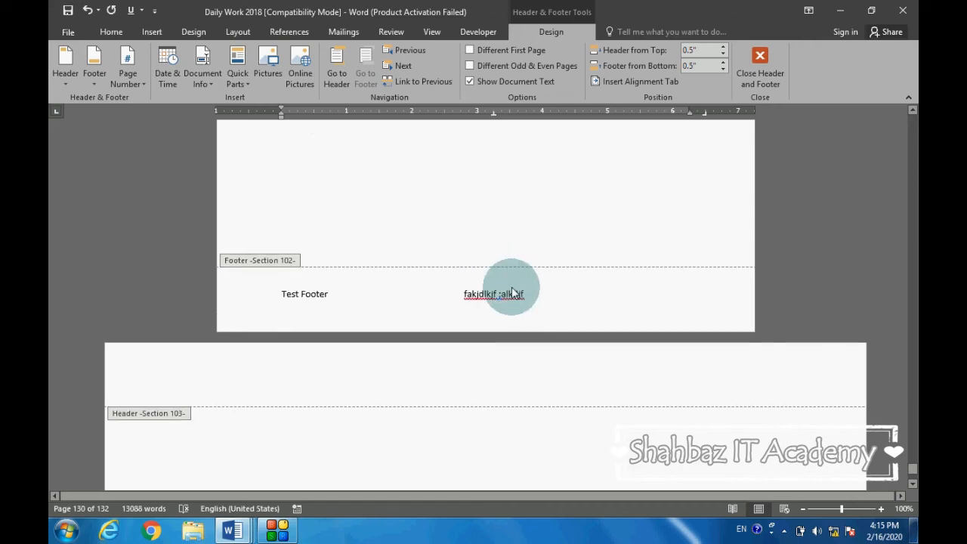
{"action": "scroll", "coordinate": [483, 295], "scroll_direction": "up", "scroll_amount": 5}
{"action": "scroll", "coordinate": [484, 279], "scroll_direction": "up", "scroll_amount": 8}
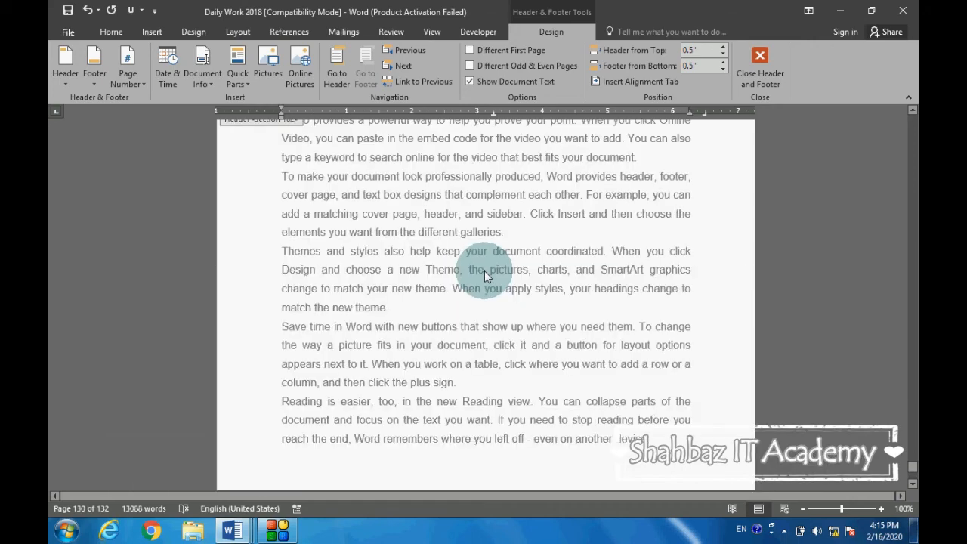
{"action": "scroll", "coordinate": [509, 266], "scroll_direction": "down", "scroll_amount": 12}
{"action": "scroll", "coordinate": [512, 265], "scroll_direction": "down", "scroll_amount": 10}
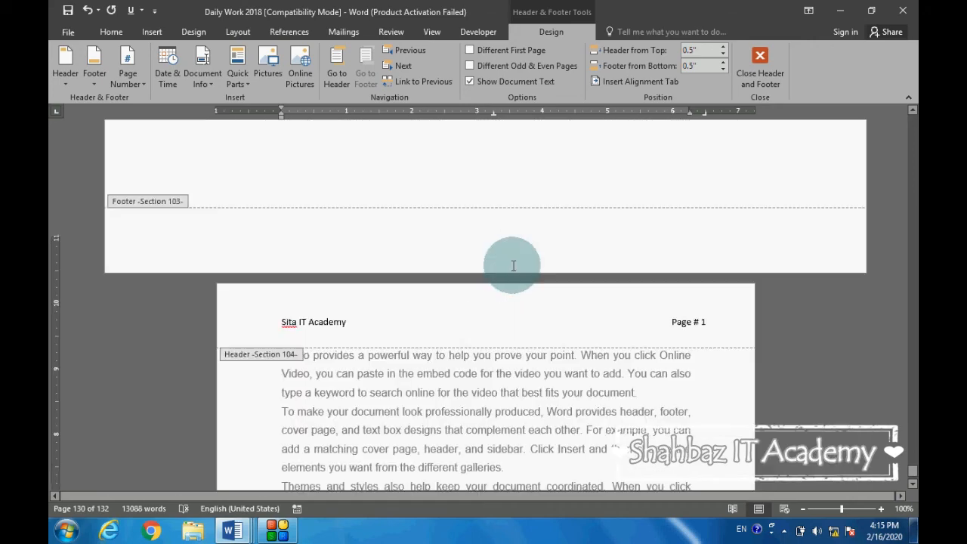
{"action": "scroll", "coordinate": [519, 262], "scroll_direction": "up", "scroll_amount": 5}
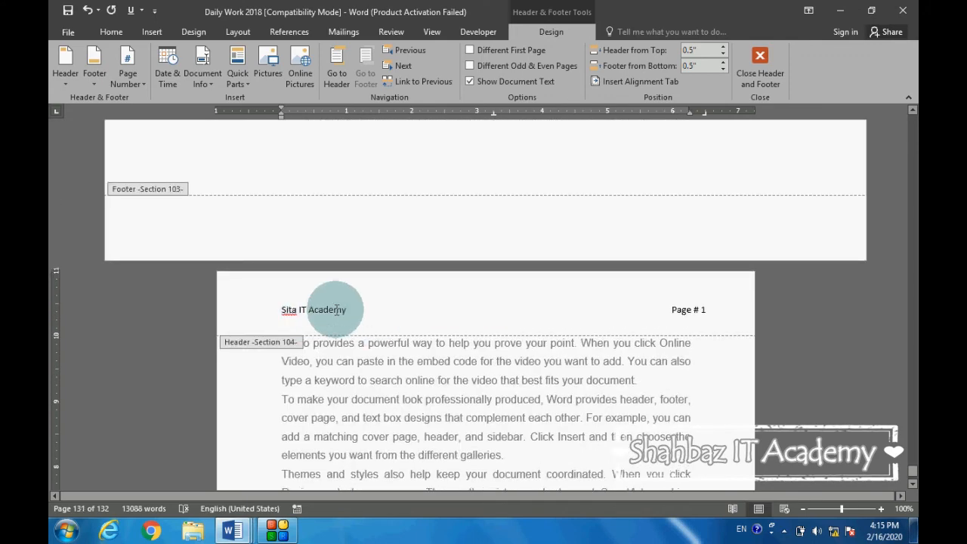
{"action": "scroll", "coordinate": [423, 316], "scroll_direction": "down", "scroll_amount": 3}
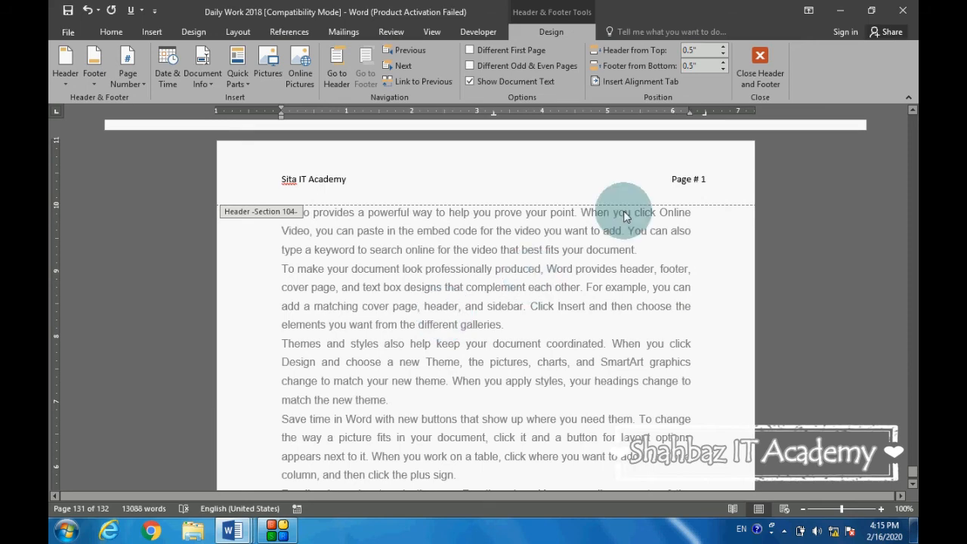
- Finish editing the header and footer, and review the last page in the normal document view
{"action": "left_click", "coordinate": [762, 56]}
{"action": "scroll", "coordinate": [642, 272], "scroll_direction": "down", "scroll_amount": 12}
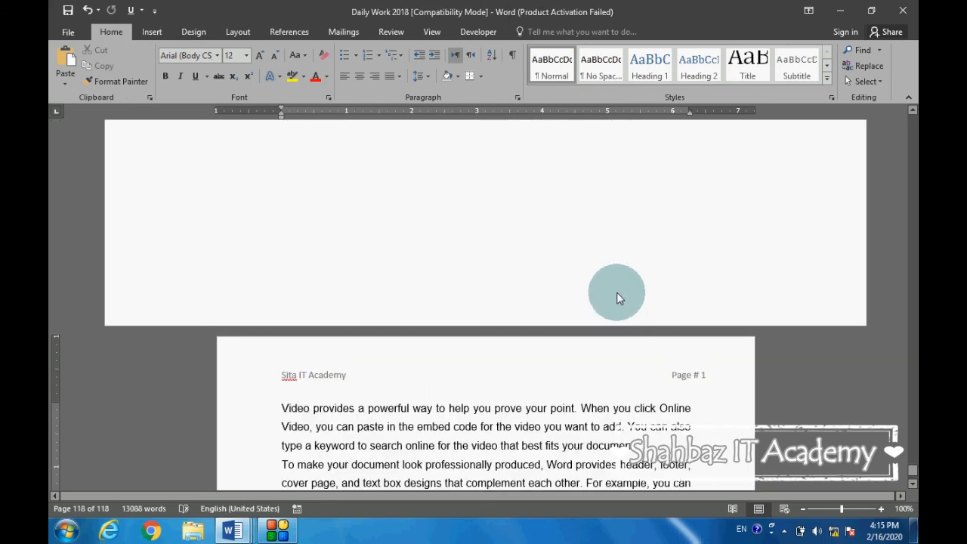
{"action": "scroll", "coordinate": [617, 294], "scroll_direction": "down", "scroll_amount": 5}
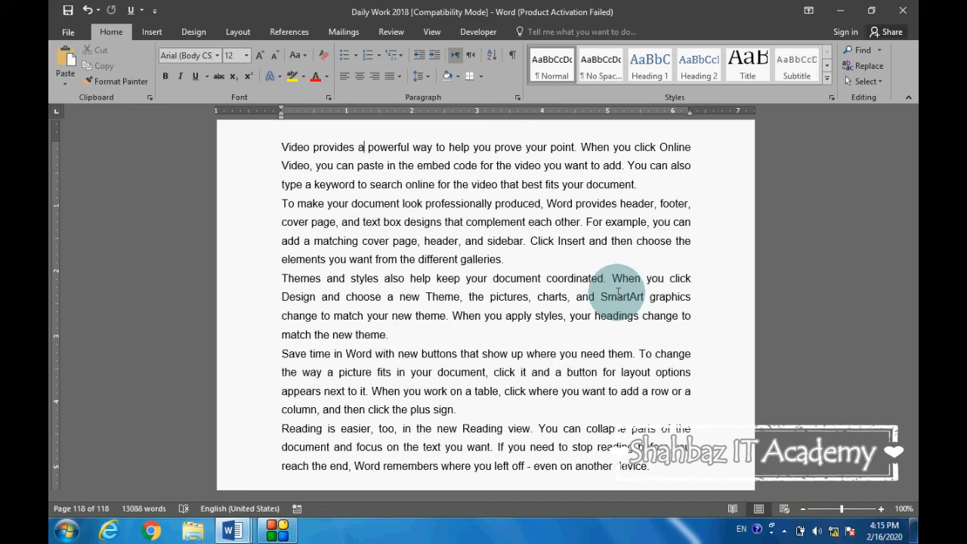
{"action": "key", "text": "ctrl+End"}
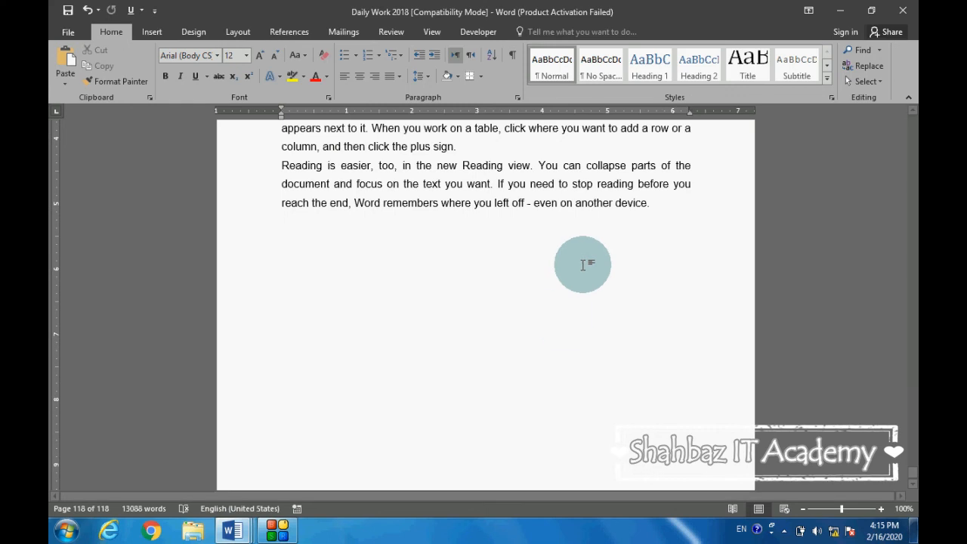
{"action": "scroll", "coordinate": [568, 325], "scroll_direction": "down", "scroll_amount": 3}
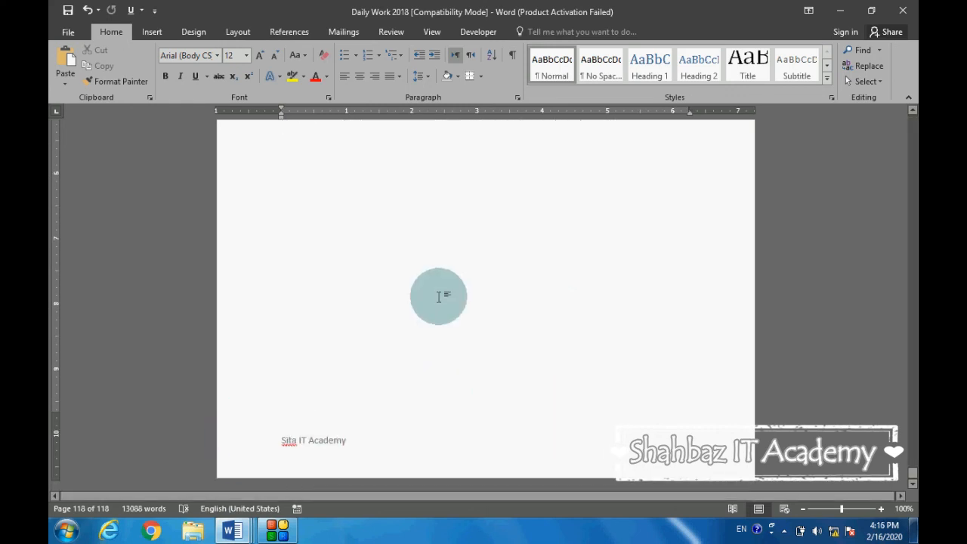
{"action": "scroll", "coordinate": [438, 296], "scroll_direction": "up", "scroll_amount": 8}
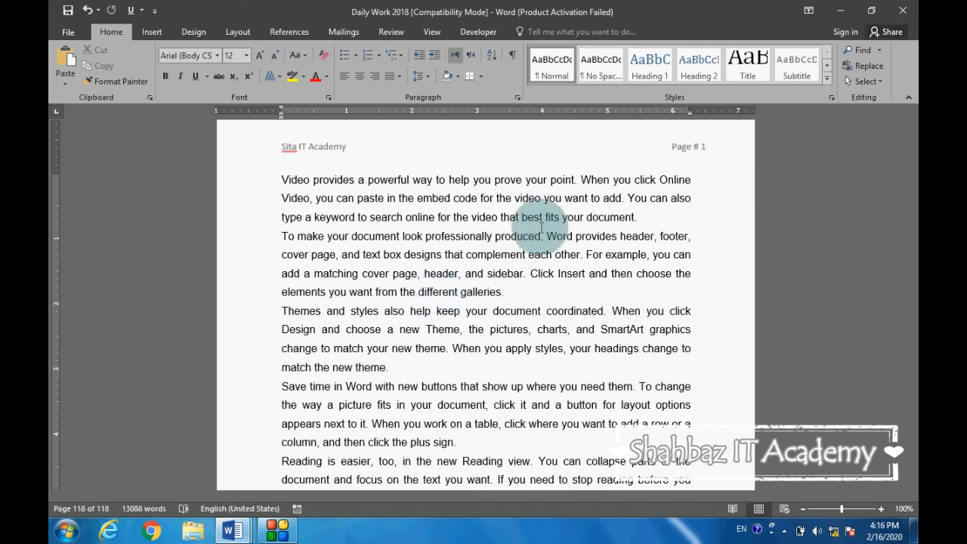
- Place the cursor on the last page and set the Daily Work 2018 print range to Print Current Page
{"action": "left_click", "coordinate": [521, 253]}
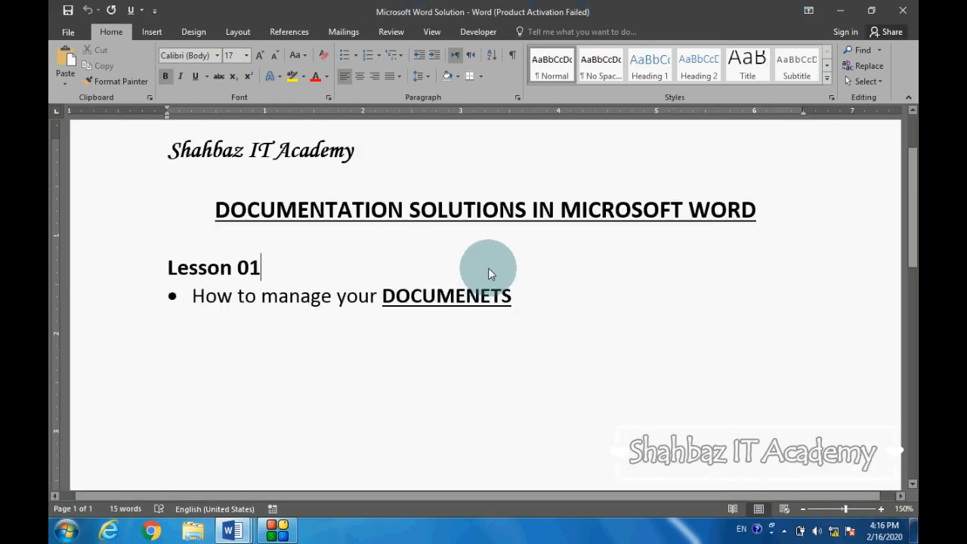
{"action": "key", "text": "alt+Tab"}
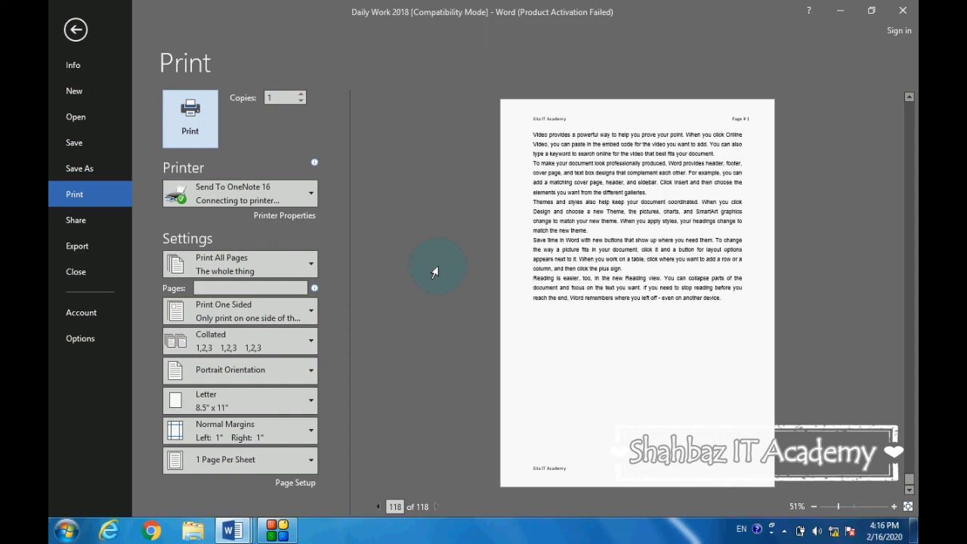
{"action": "left_click", "coordinate": [267, 265]}
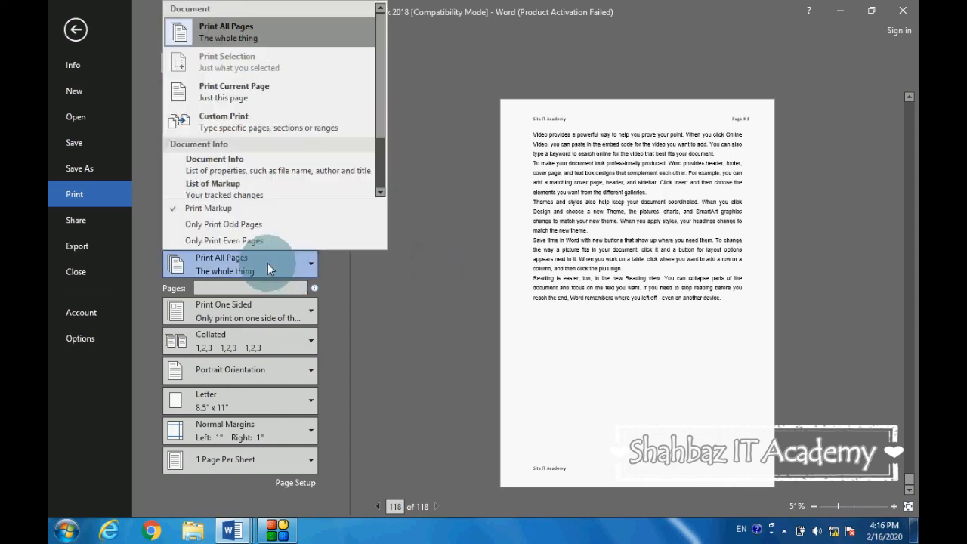
{"action": "left_click", "coordinate": [281, 91]}
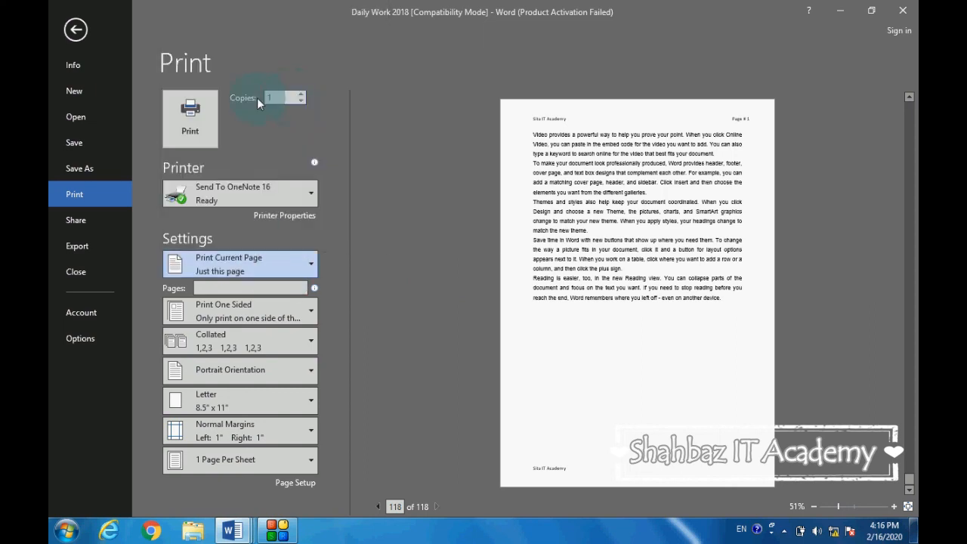
{"action": "left_click", "coordinate": [203, 123]}
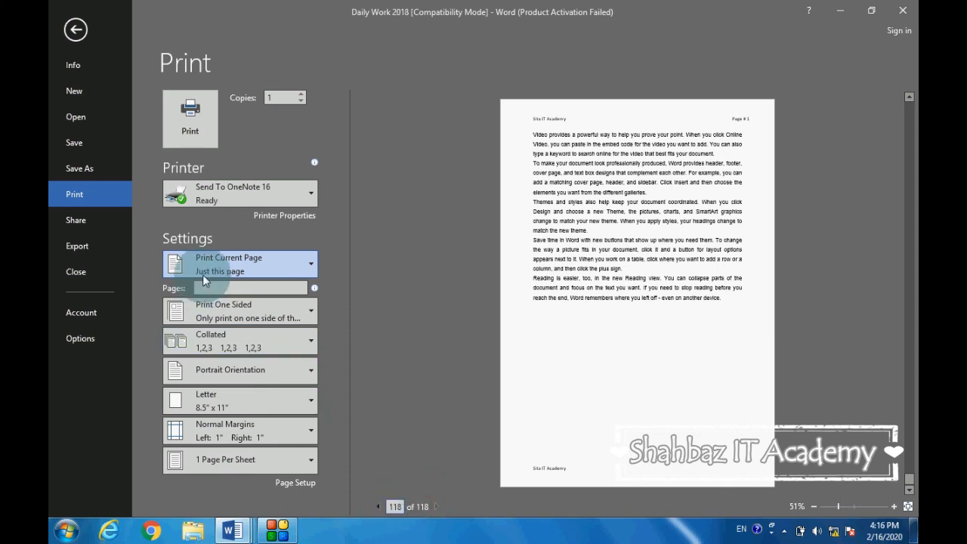
- Set the print range to page 118 only and return to the document without printing
{"action": "left_click", "coordinate": [224, 286]}
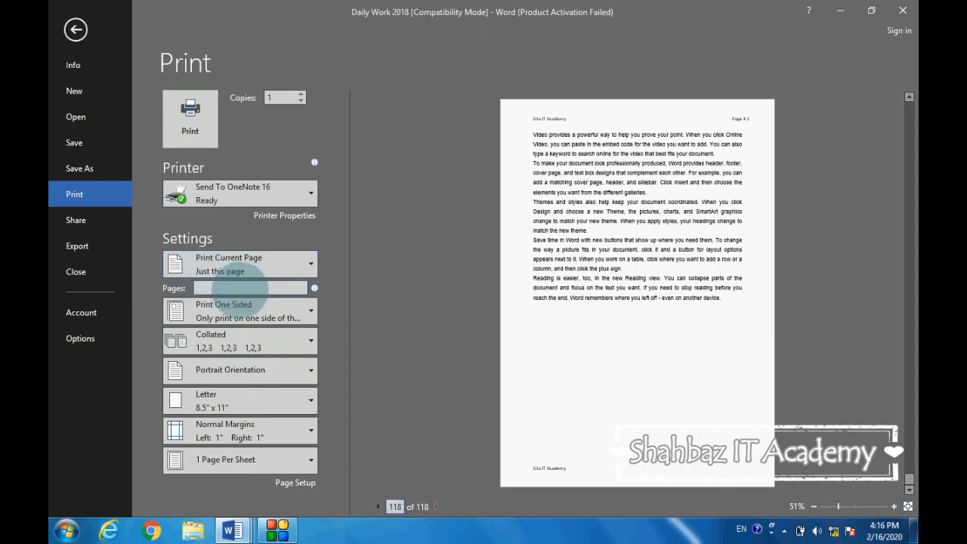
{"action": "type", "text": "118"}
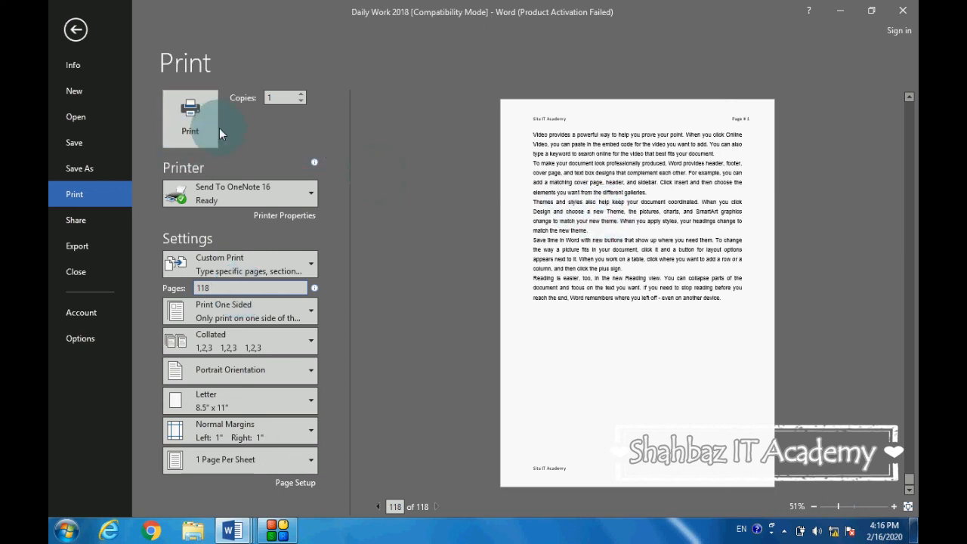
{"action": "left_click", "coordinate": [80, 30]}
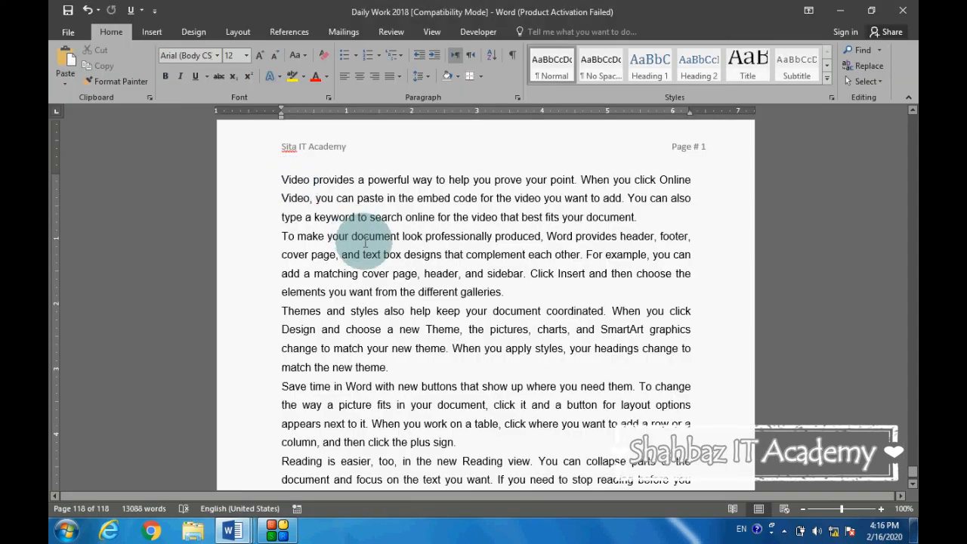
- Check the last page's footer and header once more
{"action": "scroll", "coordinate": [359, 234], "scroll_direction": "down", "scroll_amount": 8}
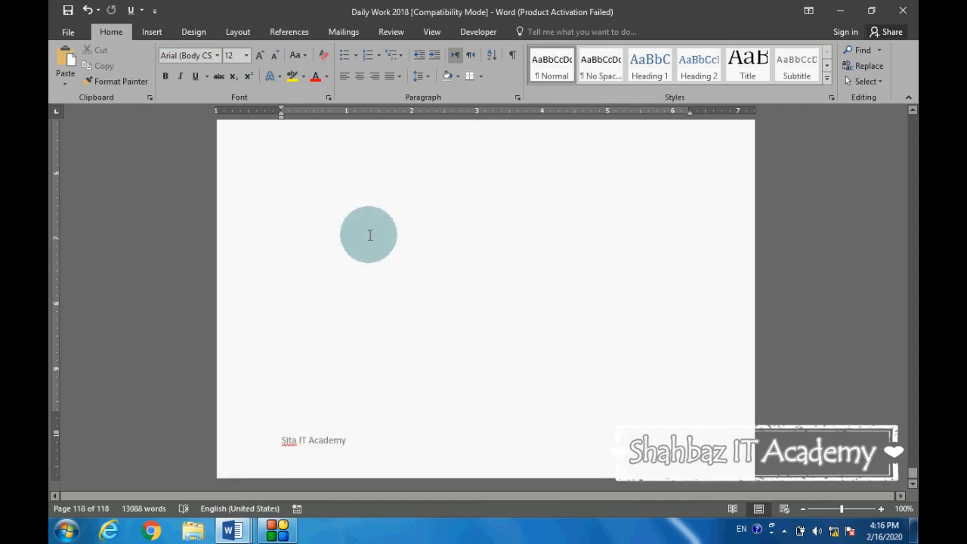
{"action": "scroll", "coordinate": [370, 235], "scroll_direction": "up", "scroll_amount": 10}
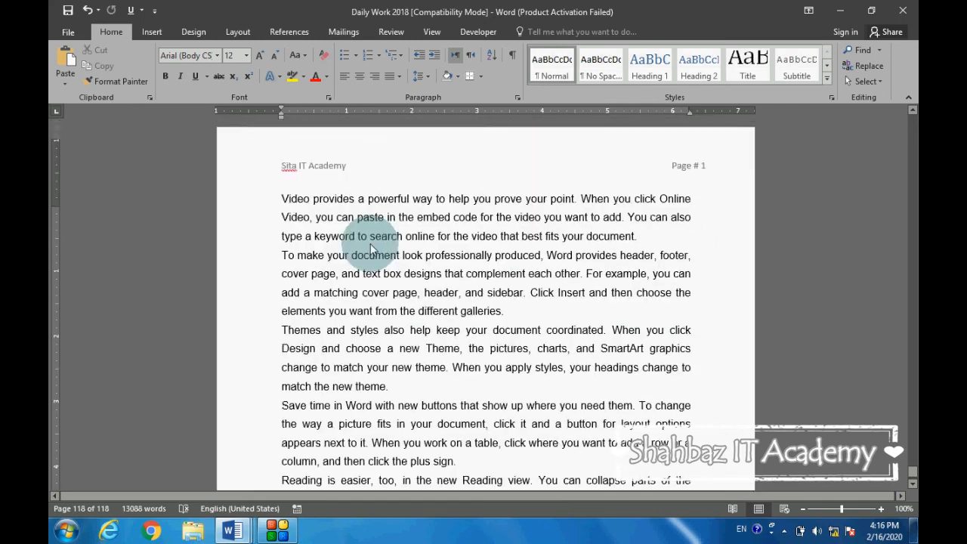
{"action": "scroll", "coordinate": [370, 244], "scroll_direction": "up", "scroll_amount": 4}
{"action": "scroll", "coordinate": [370, 244], "scroll_direction": "down", "scroll_amount": 7}
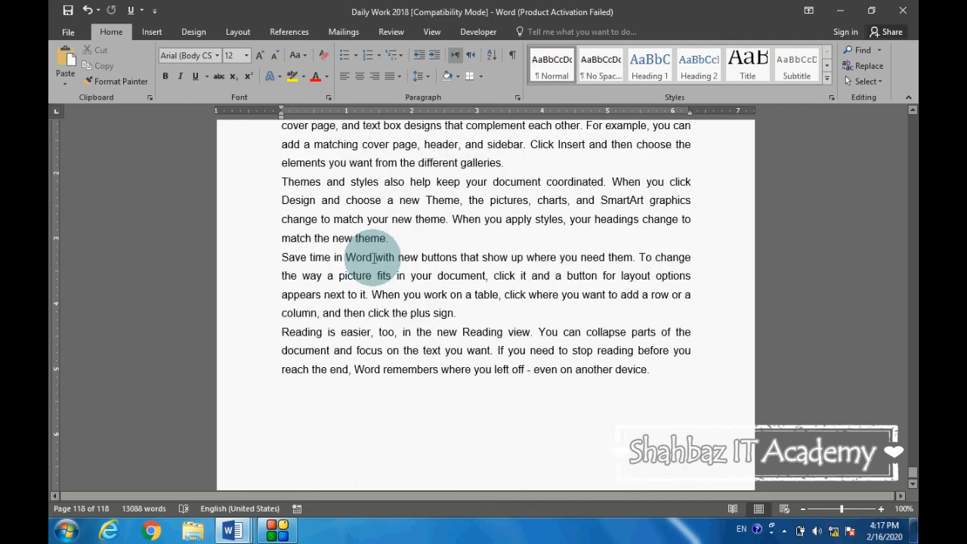